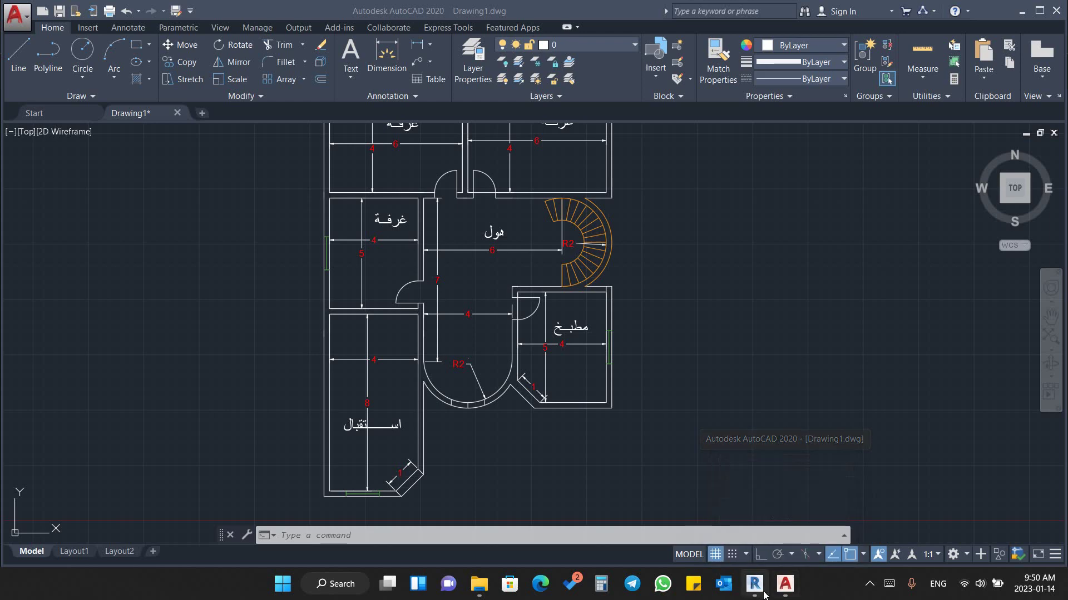
# Step: Switch from AutoCAD to Revit, showing the Demo project's Structural Plan Level 1
pyautogui.click(754, 584)
# Step: Close the Demo project's Level 2, North, Level 1 and 3D views
pyautogui.click(325, 128)
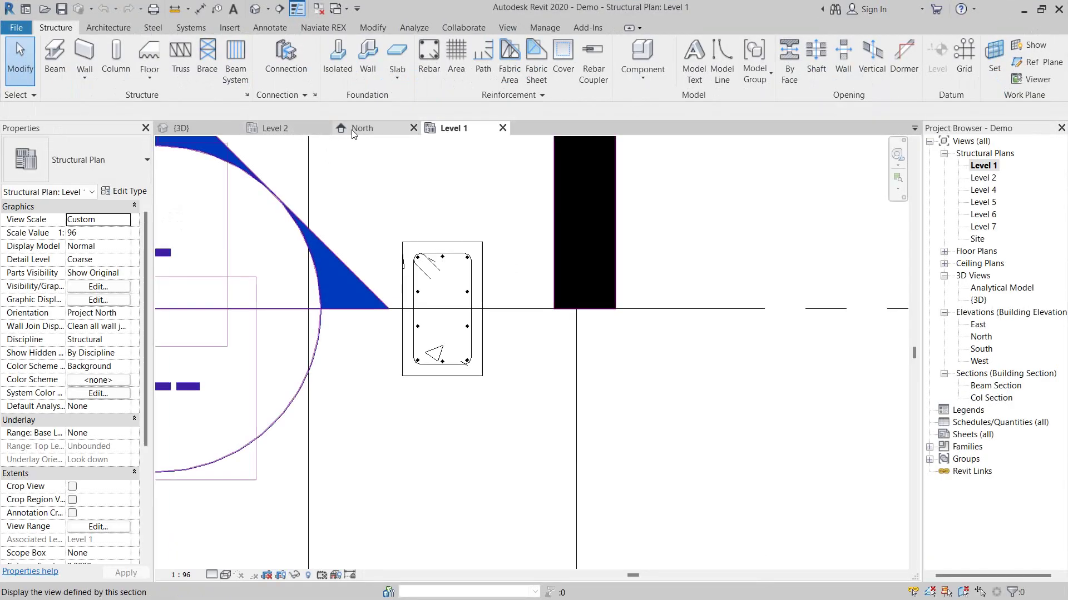
pyautogui.click(325, 128)
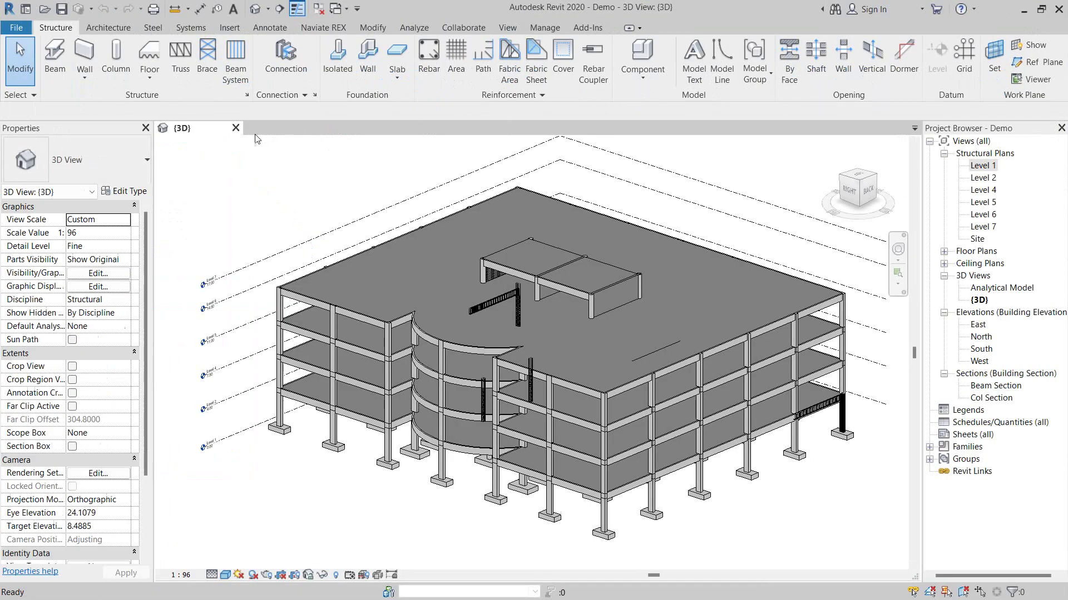
pyautogui.click(238, 129)
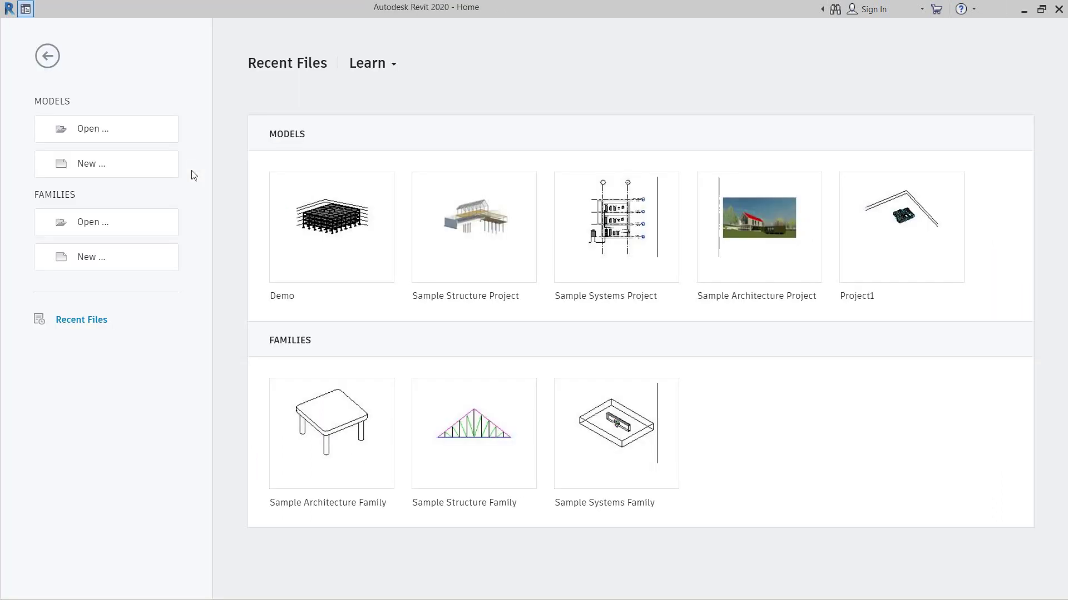
# Step: Create a new project from the Structural Template
pyautogui.click(148, 164)
pyautogui.click(459, 145)
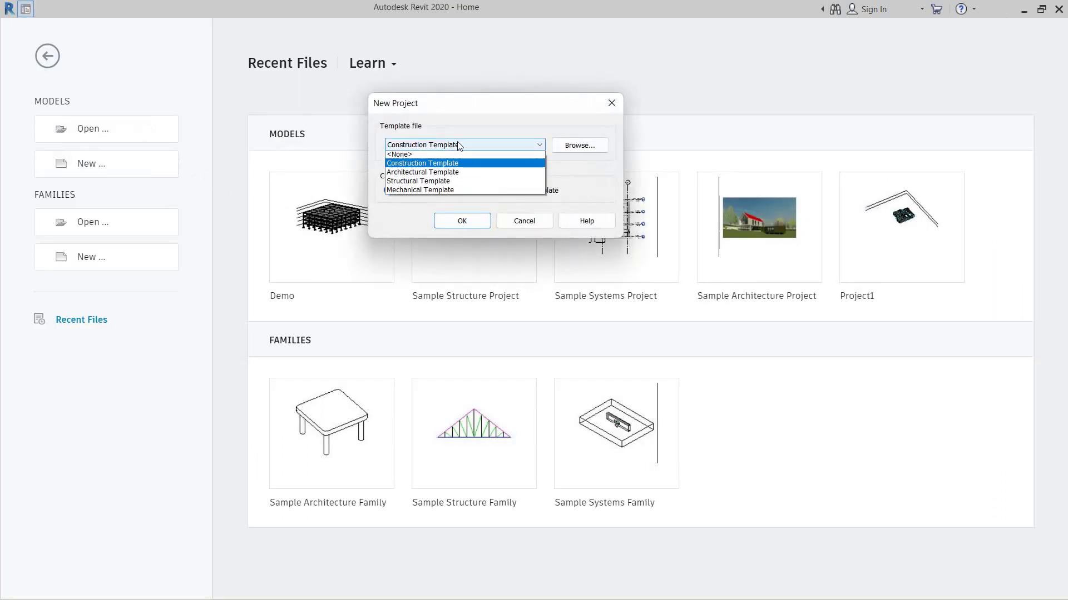
pyautogui.click(451, 181)
pyautogui.click(457, 219)
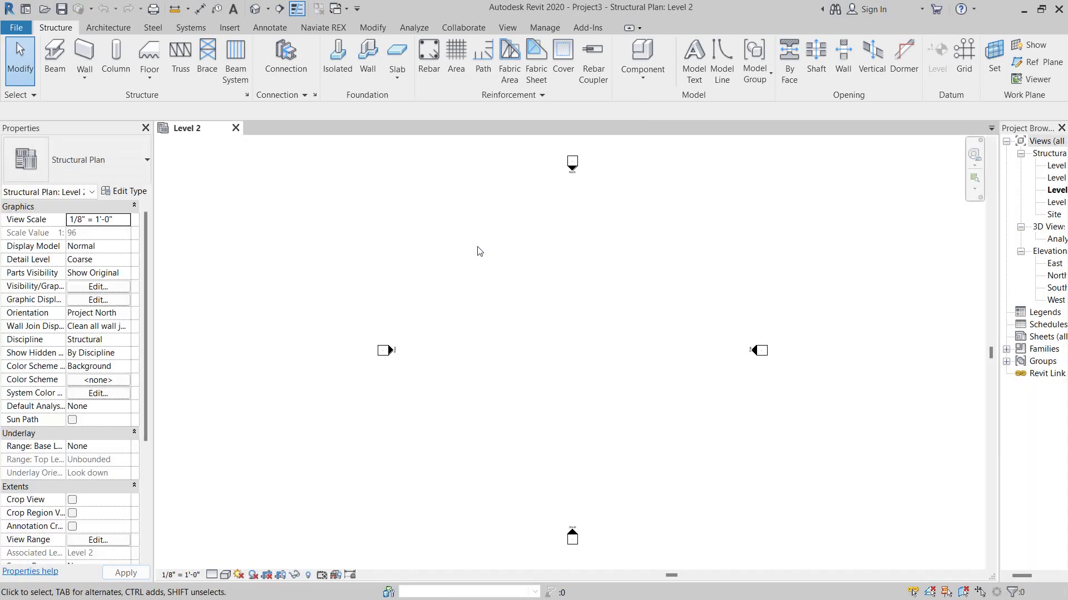
# Step: In Project Units (UN), set length format to meters and area to square meters
pyautogui.press('u')
pyautogui.press('n')
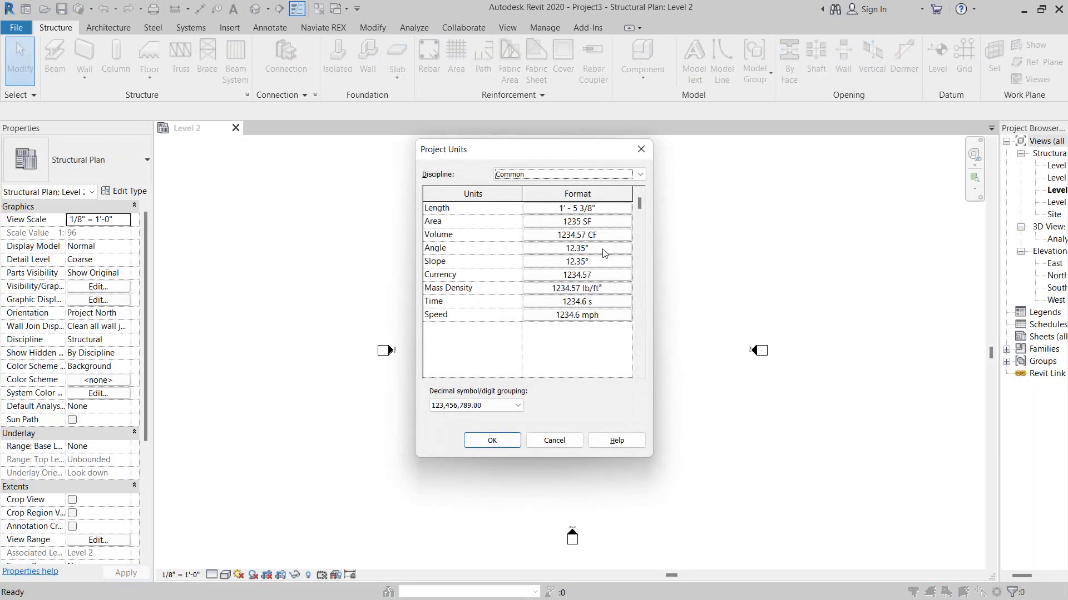
pyautogui.click(628, 214)
pyautogui.click(617, 230)
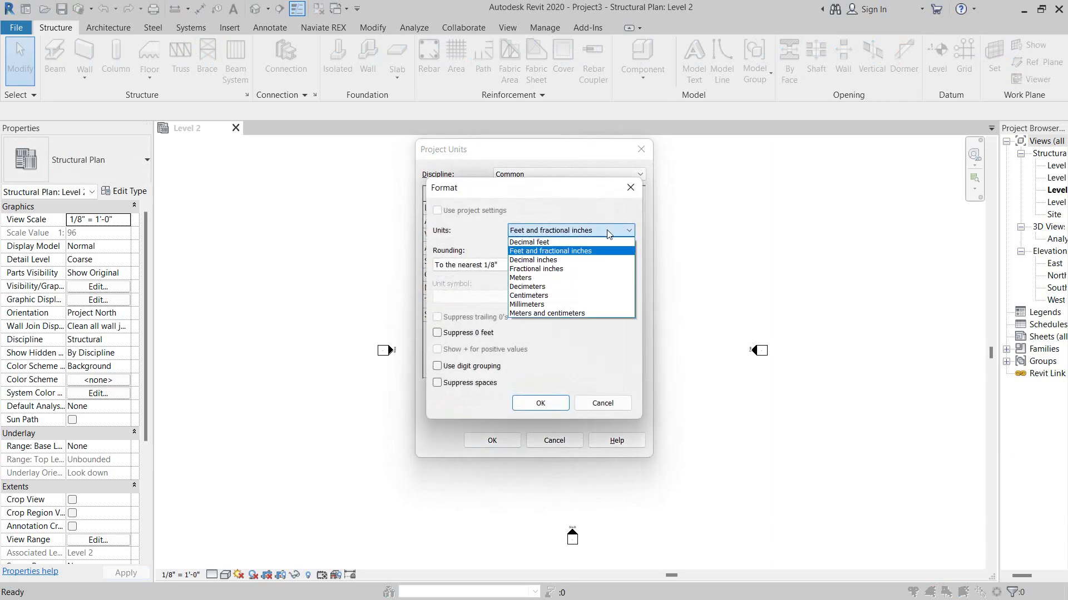
pyautogui.click(590, 278)
pyautogui.click(540, 403)
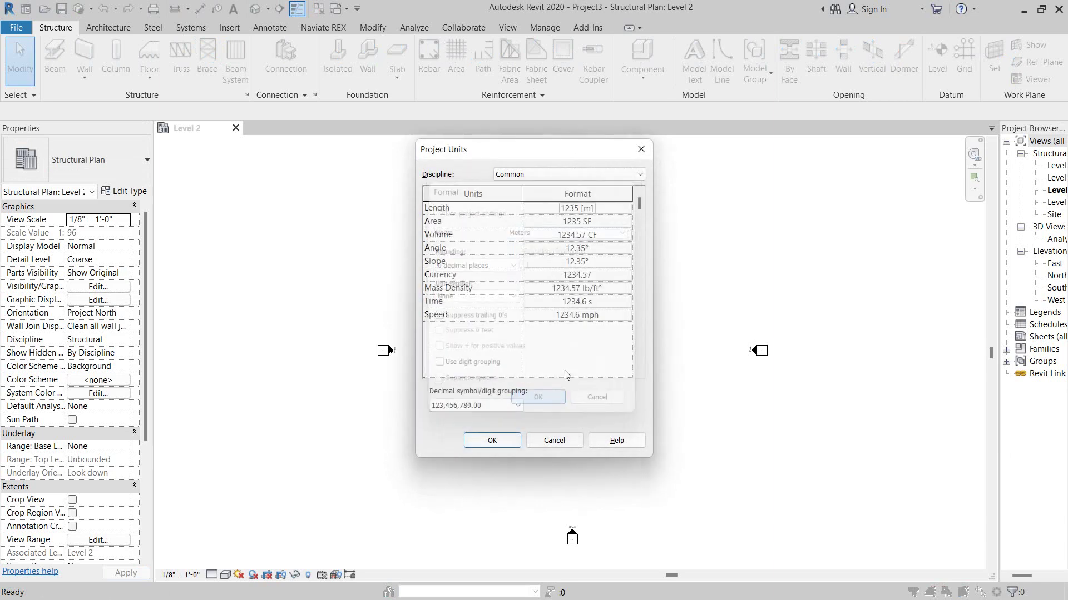
pyautogui.click(603, 223)
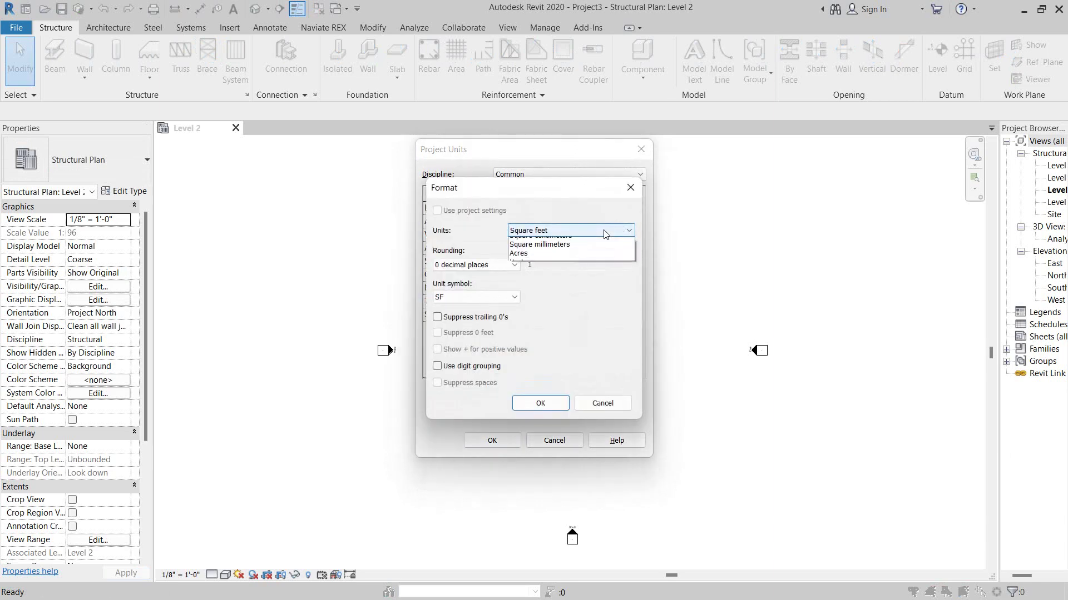
pyautogui.click(587, 260)
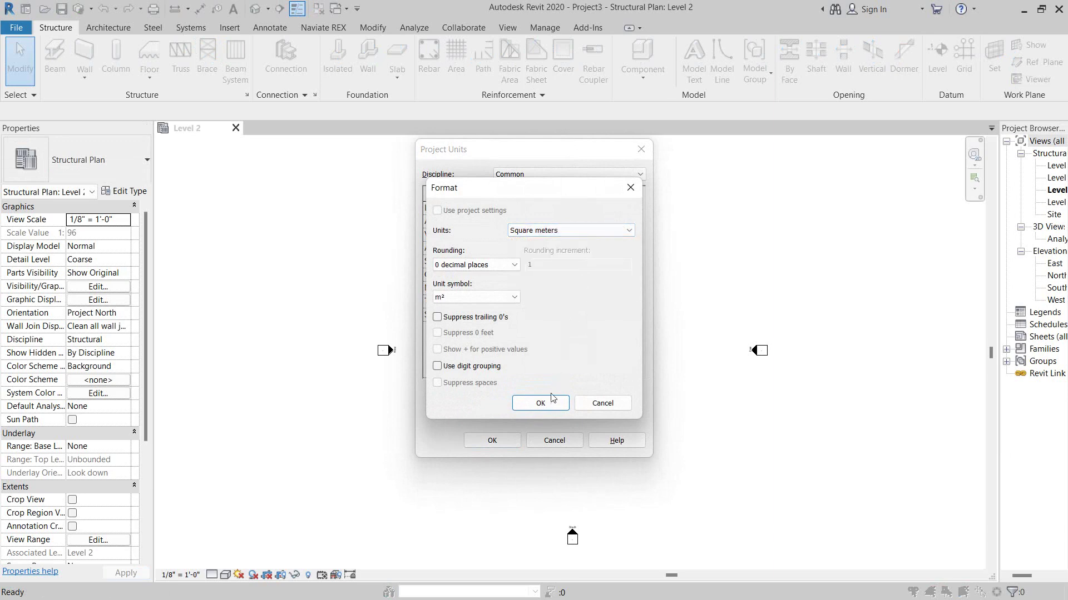
pyautogui.click(540, 403)
pyautogui.click(492, 440)
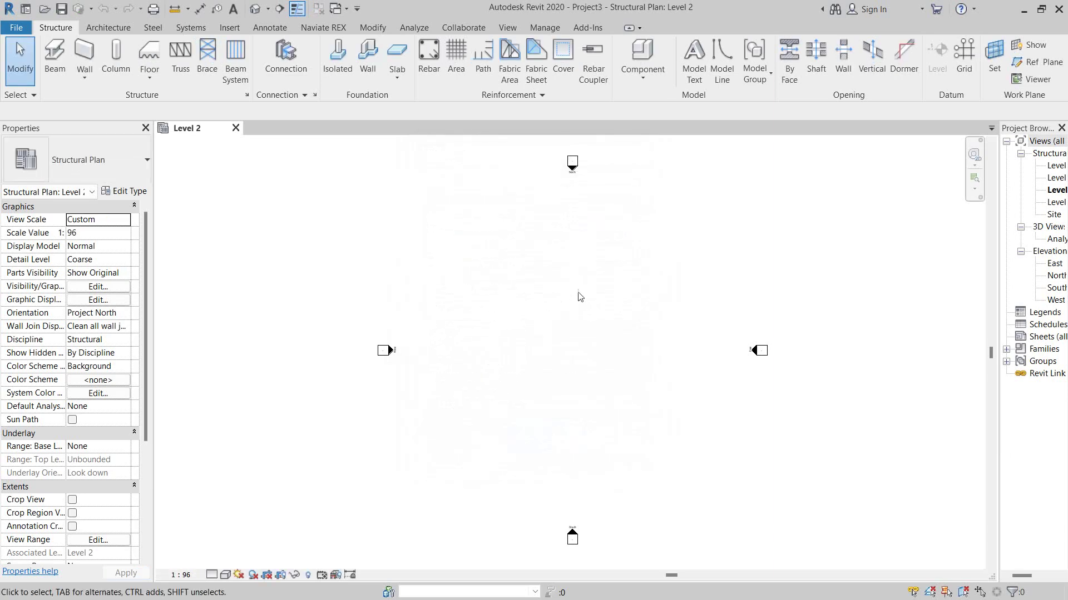
# Step: Show the Insert ribbon tools and widen the Project Browser to read full view names
pyautogui.click(238, 32)
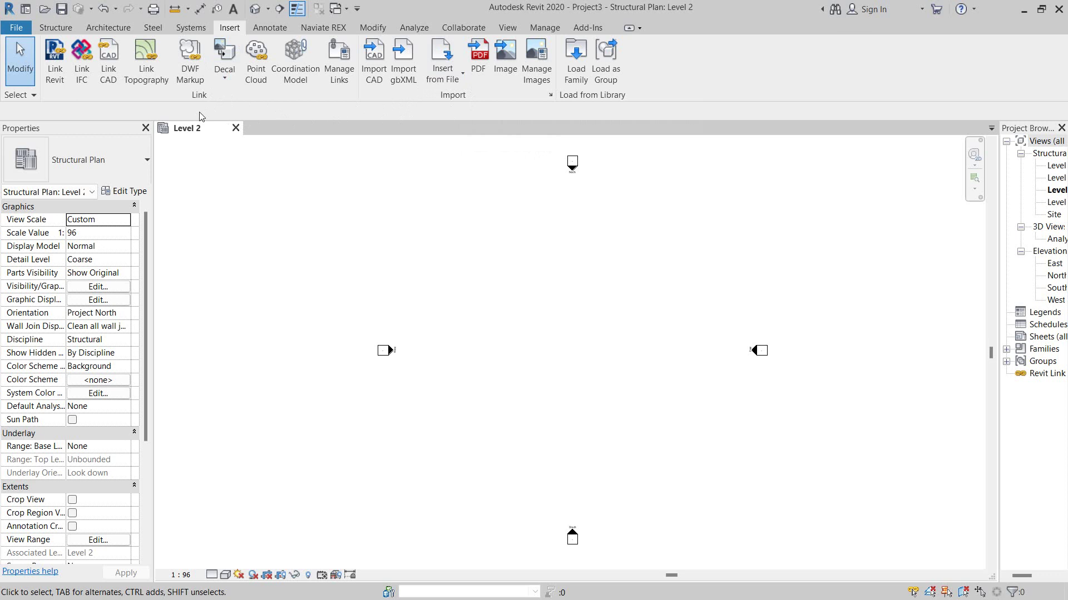
pyautogui.moveTo(990, 281)
pyautogui.moveTo(997, 278); pyautogui.dragTo(925, 288)
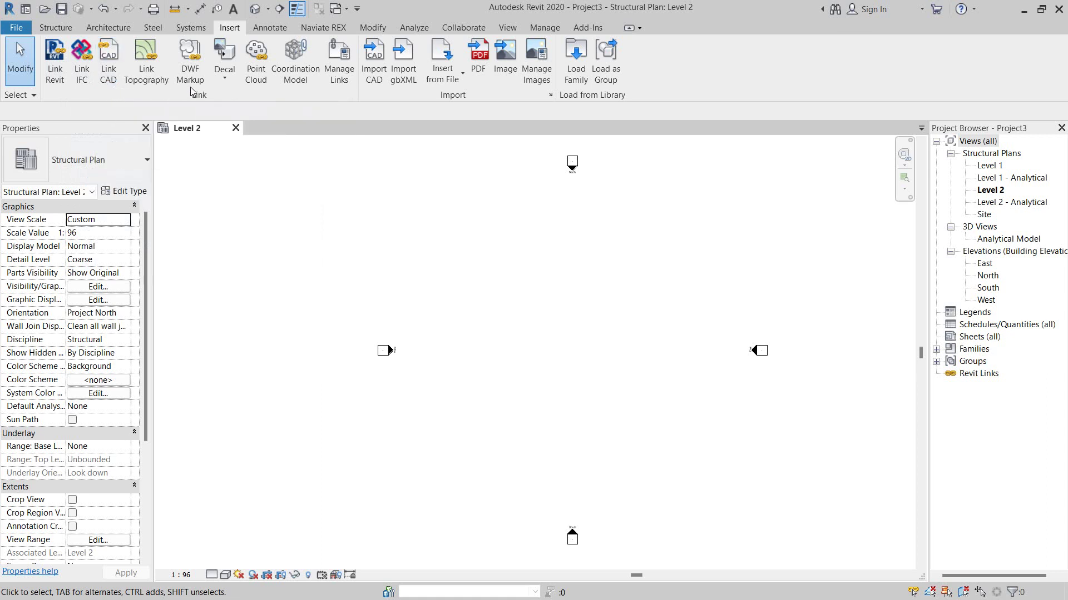
pyautogui.click(219, 84)
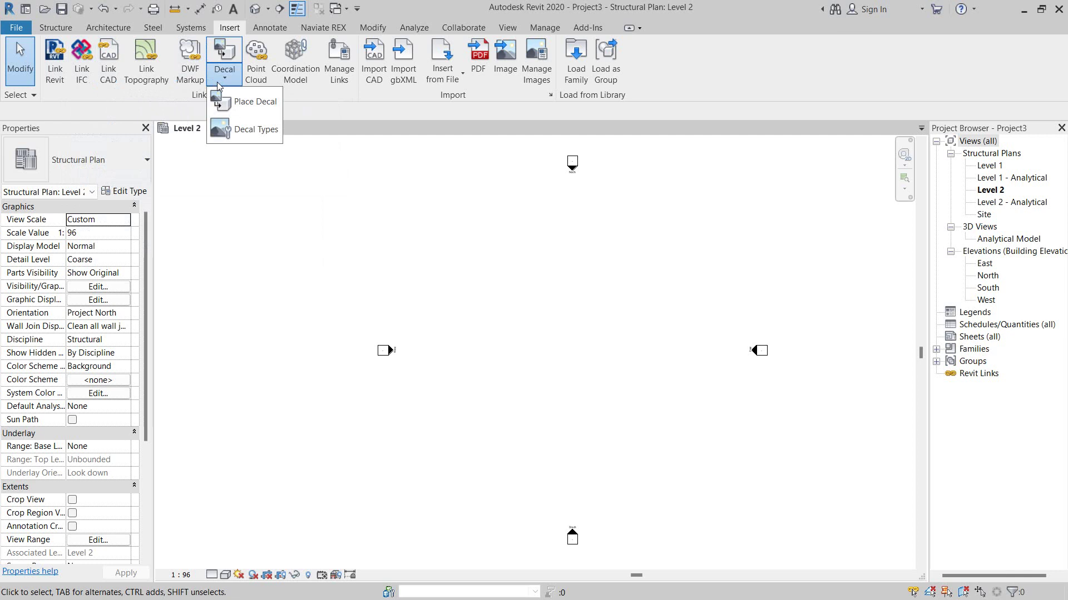
pyautogui.click(218, 85)
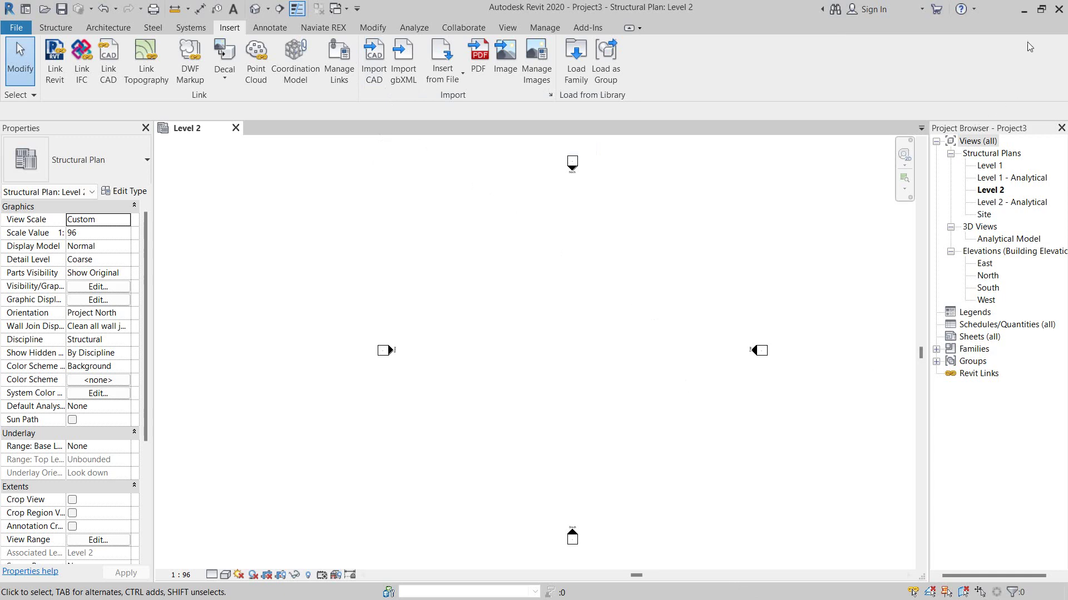
# Step: Minimise Revit, then pan and zoom AutoCAD's Drawing1 until the whole floor plan shows
pyautogui.click(1022, 12)
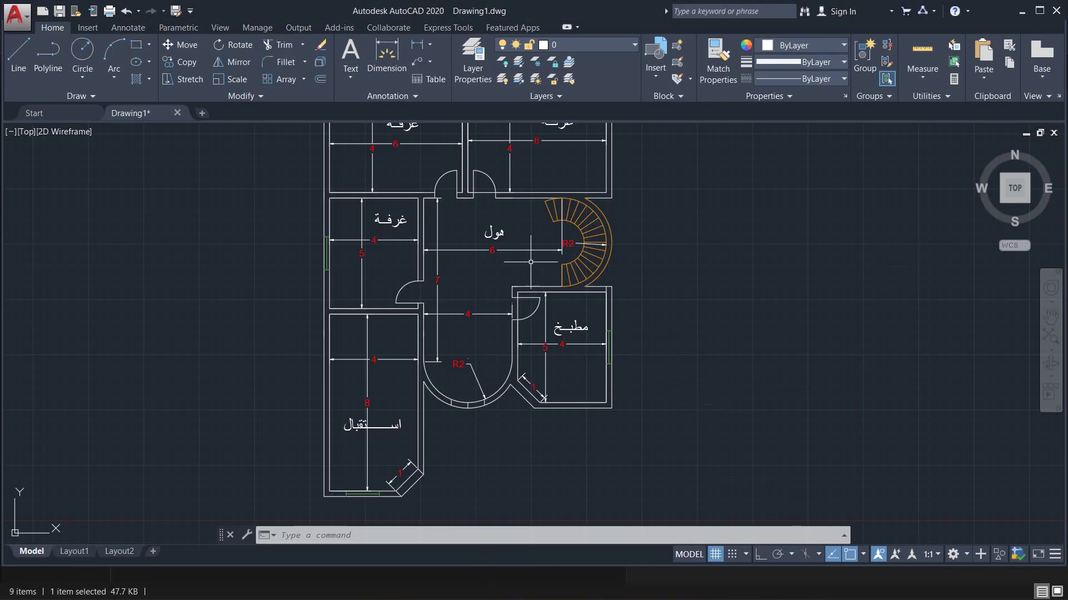
pyautogui.scroll(6, 400, 201)
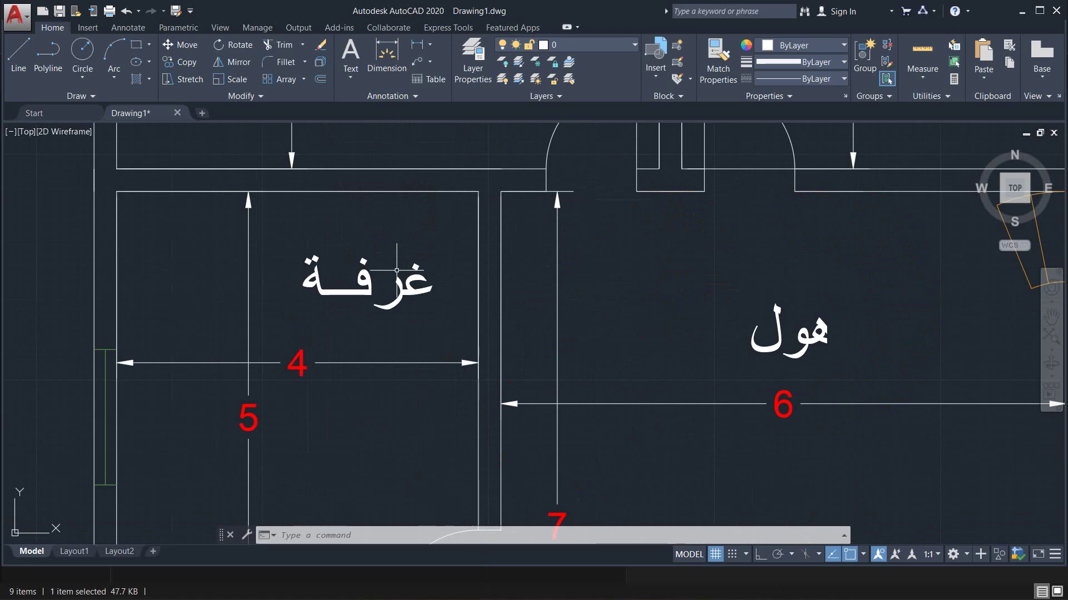
pyautogui.scroll(-6, 396, 271)
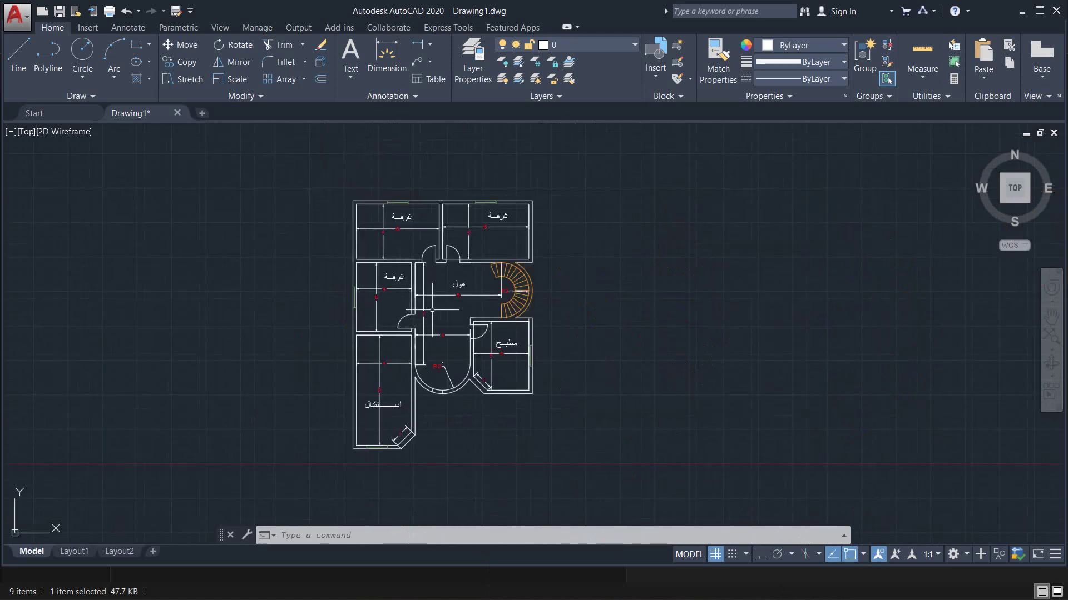
pyautogui.moveTo(433, 307); pyautogui.dragTo(500, 290, button='middle')
pyautogui.scroll(4, 501, 290)
pyautogui.scroll(1, 508, 266)
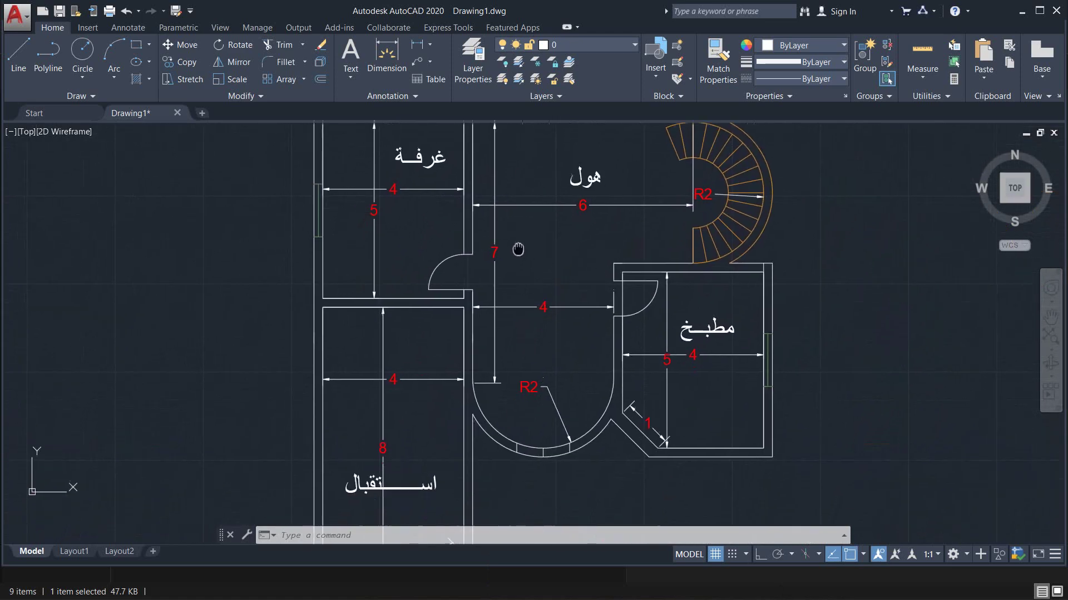
pyautogui.scroll(1, 515, 272)
pyautogui.scroll(-2, 515, 272)
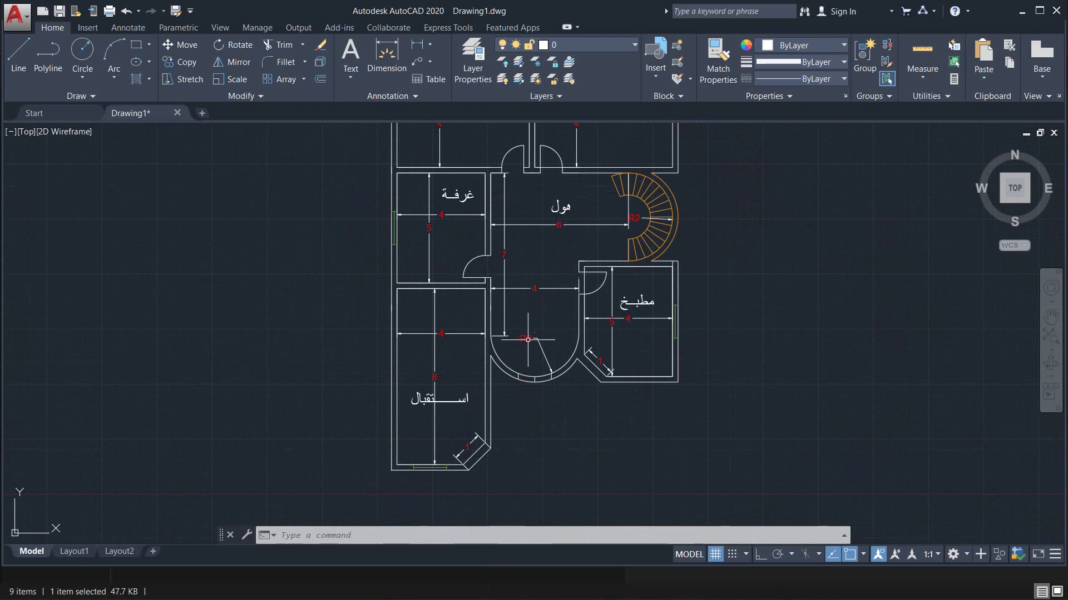
pyautogui.scroll(4, 472, 442)
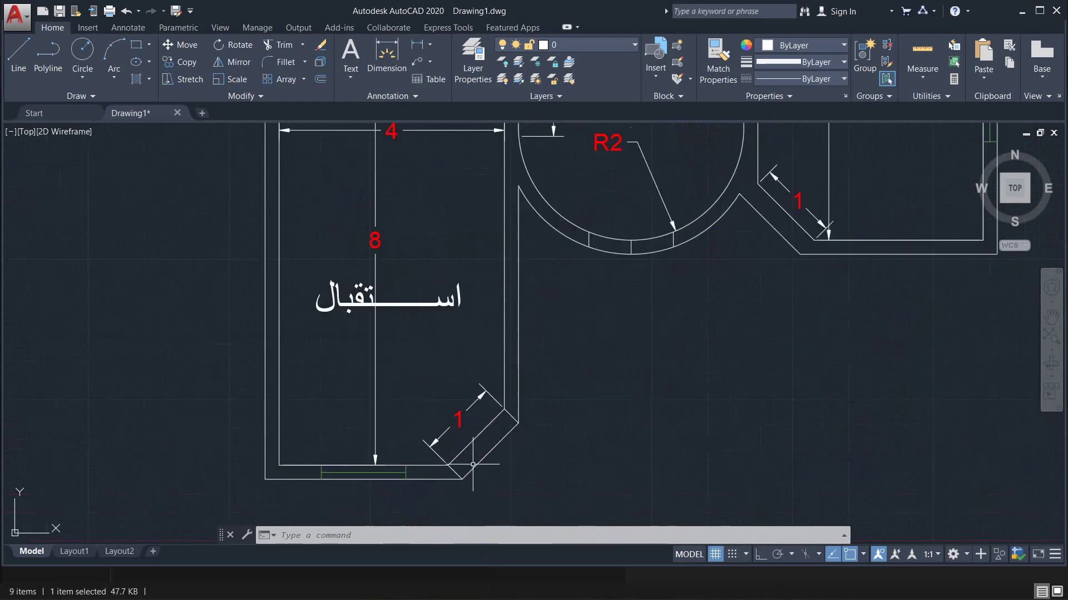
pyautogui.scroll(2, 492, 430)
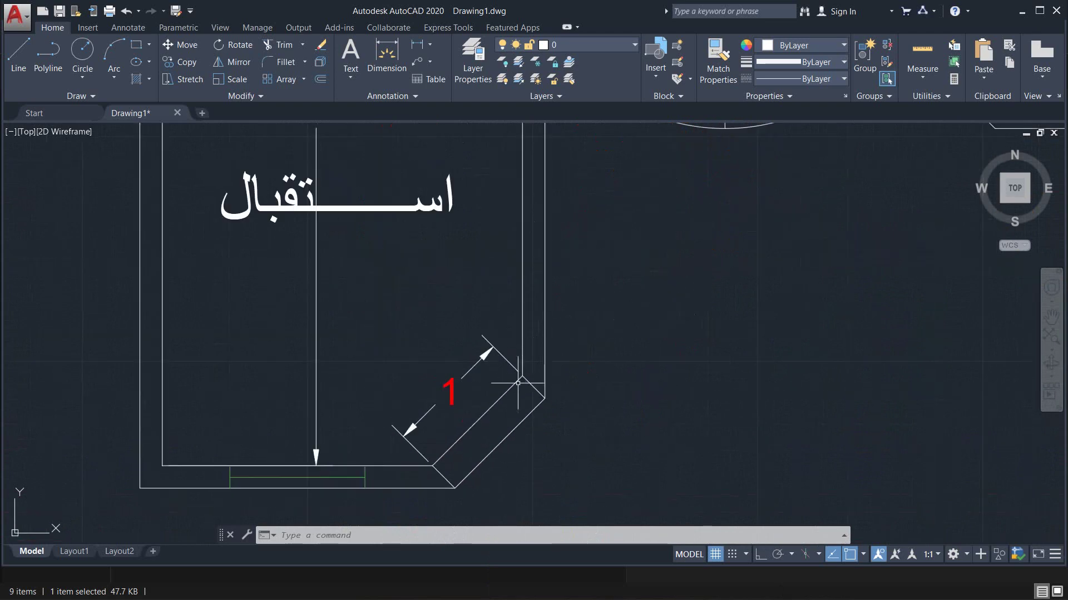
pyautogui.scroll(-5, 504, 406)
pyautogui.scroll(-2, 495, 389)
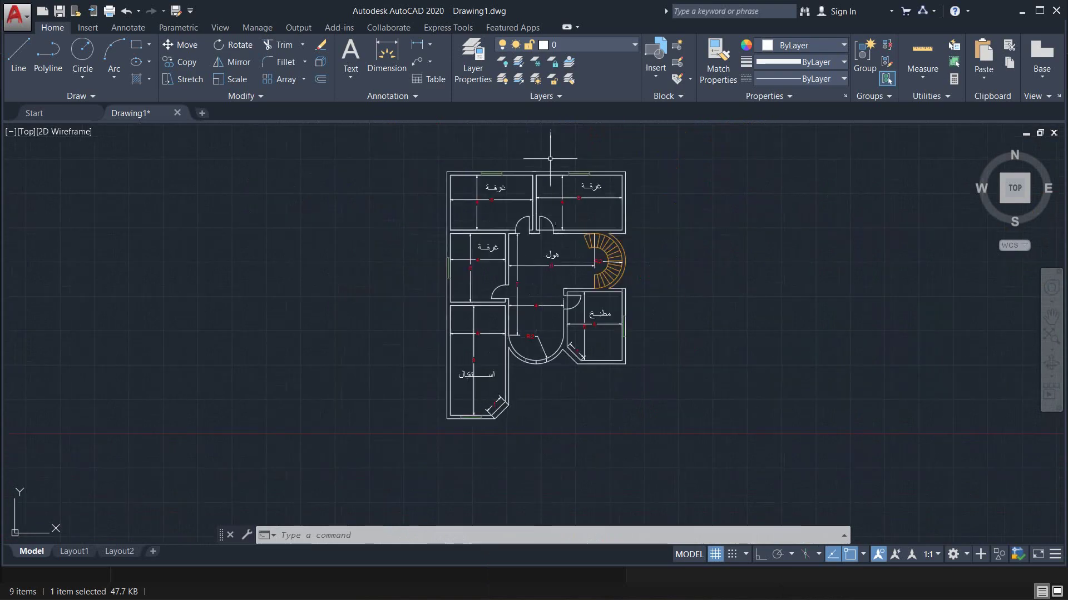
pyautogui.scroll(3, 573, 162)
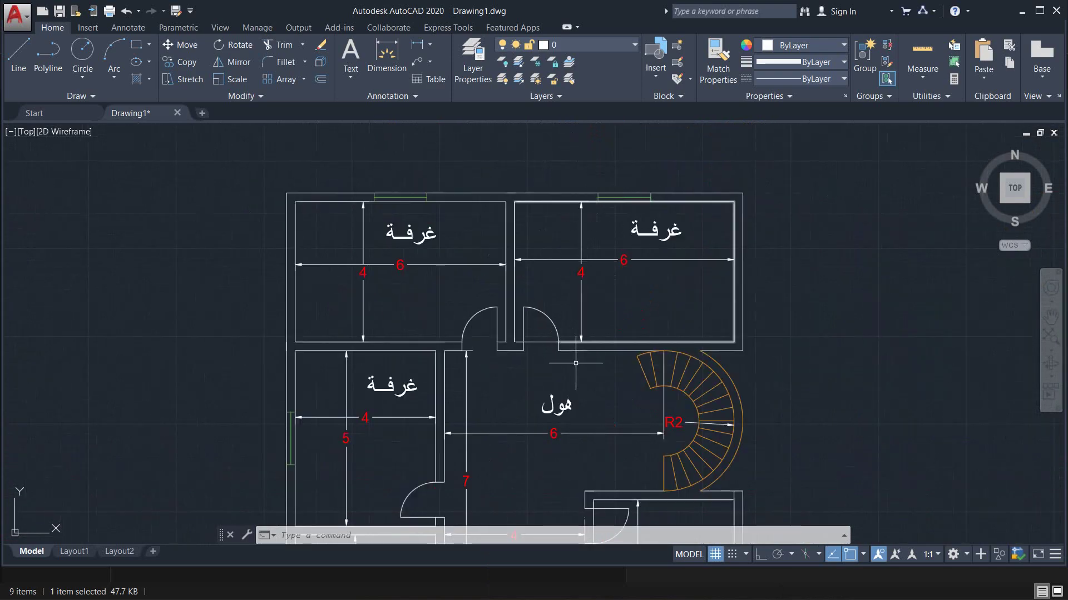
pyautogui.moveTo(605, 375)
pyautogui.mouseDown(button='middle')
pyautogui.moveTo(595, 353)
pyautogui.moveTo(474, 254)
pyautogui.mouseUp(button='middle')
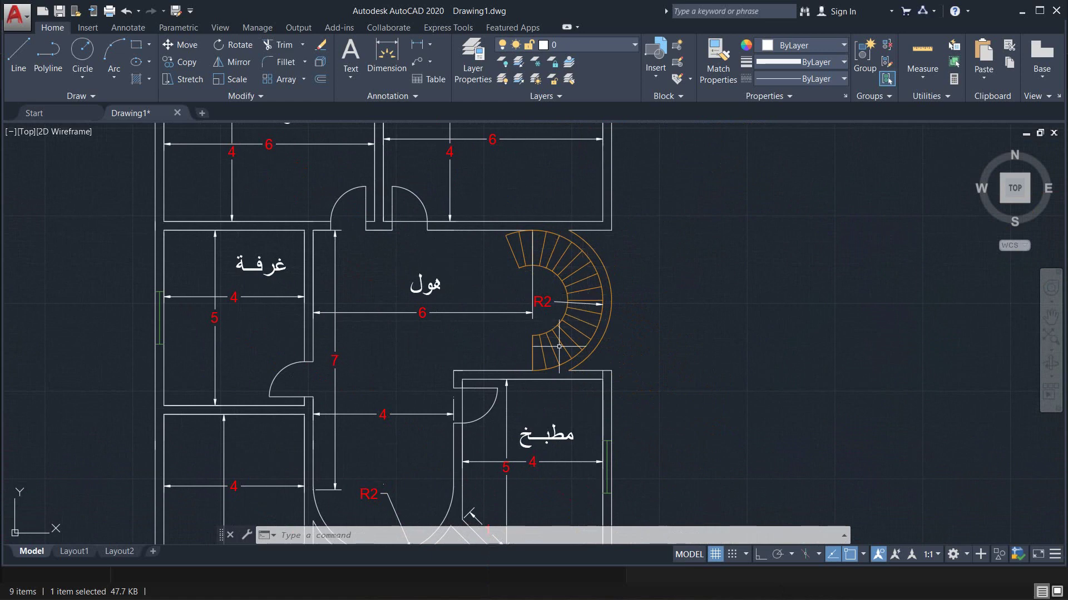
pyautogui.moveTo(464, 344); pyautogui.dragTo(552, 305, button='middle')
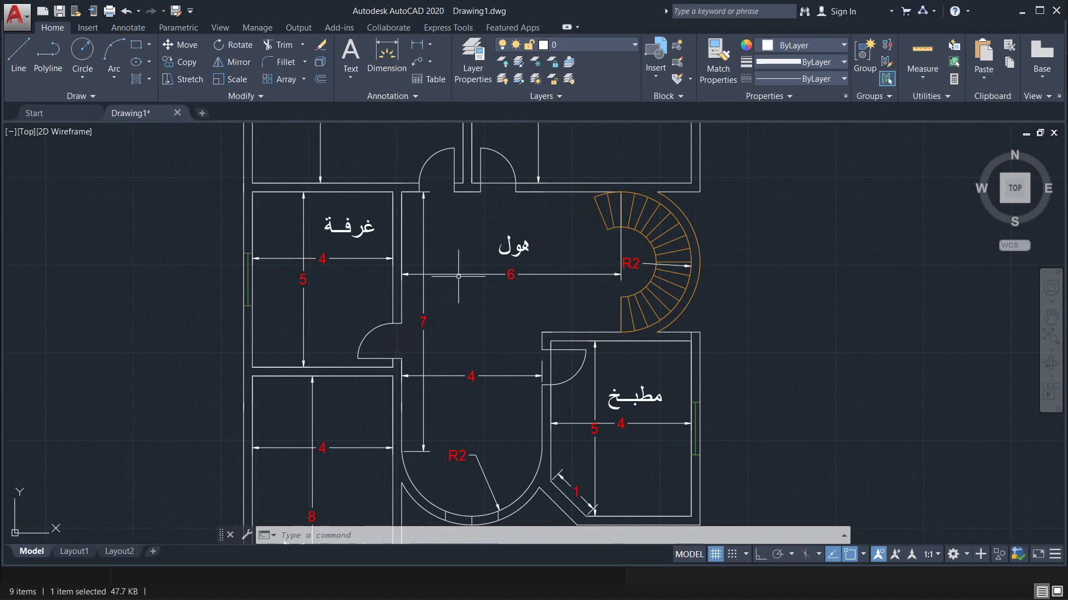
pyautogui.scroll(-2, 458, 276)
pyautogui.scroll(-4, 458, 276)
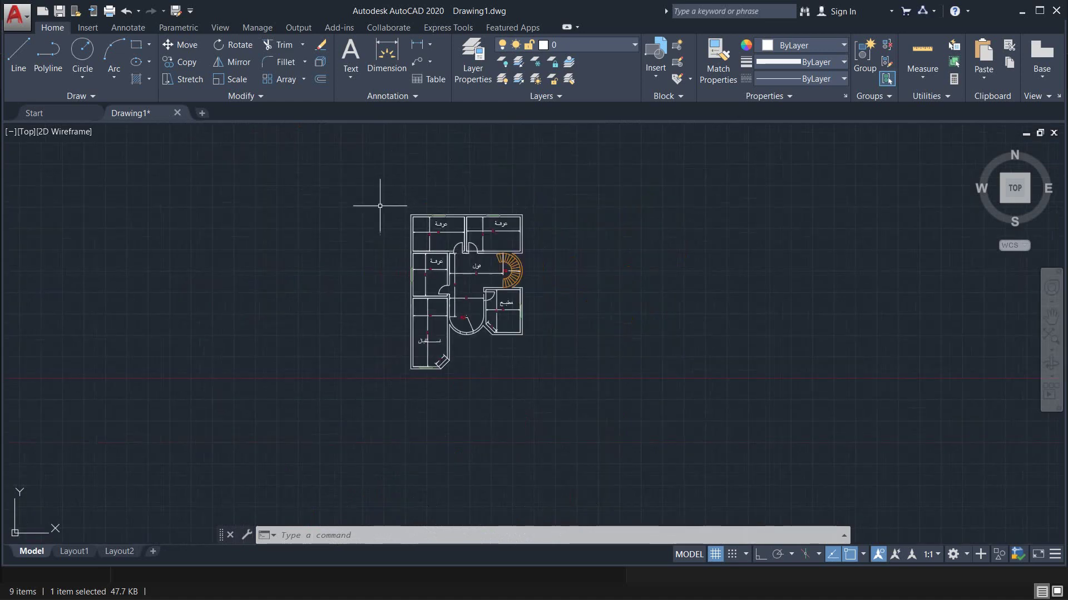
# Step: Window-select the whole floor plan and MOVE it from its lower-left corner to 0,0
pyautogui.click(349, 182)
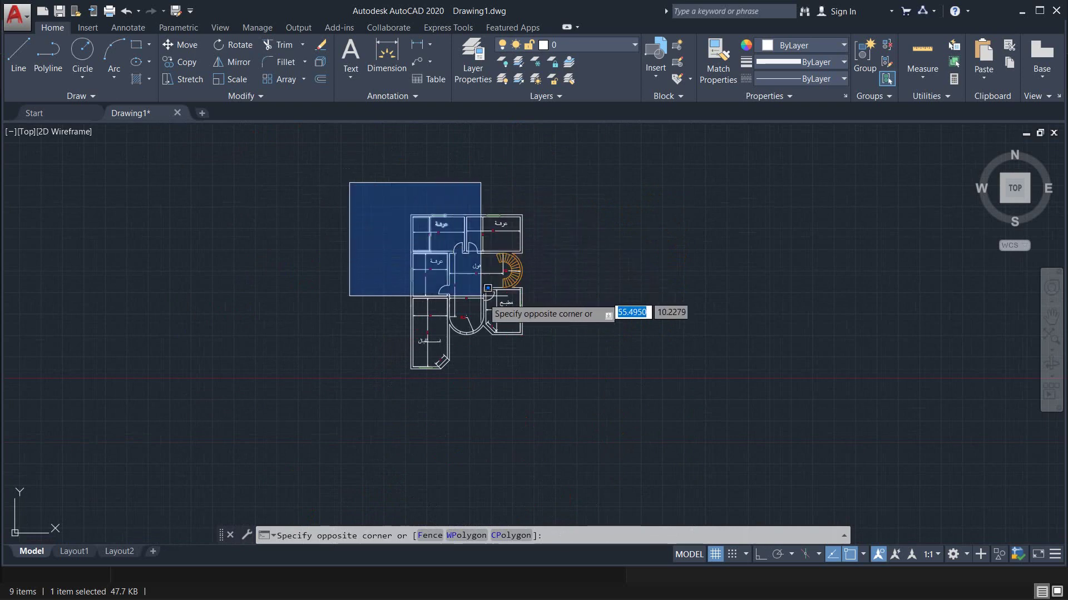
pyautogui.click(552, 401)
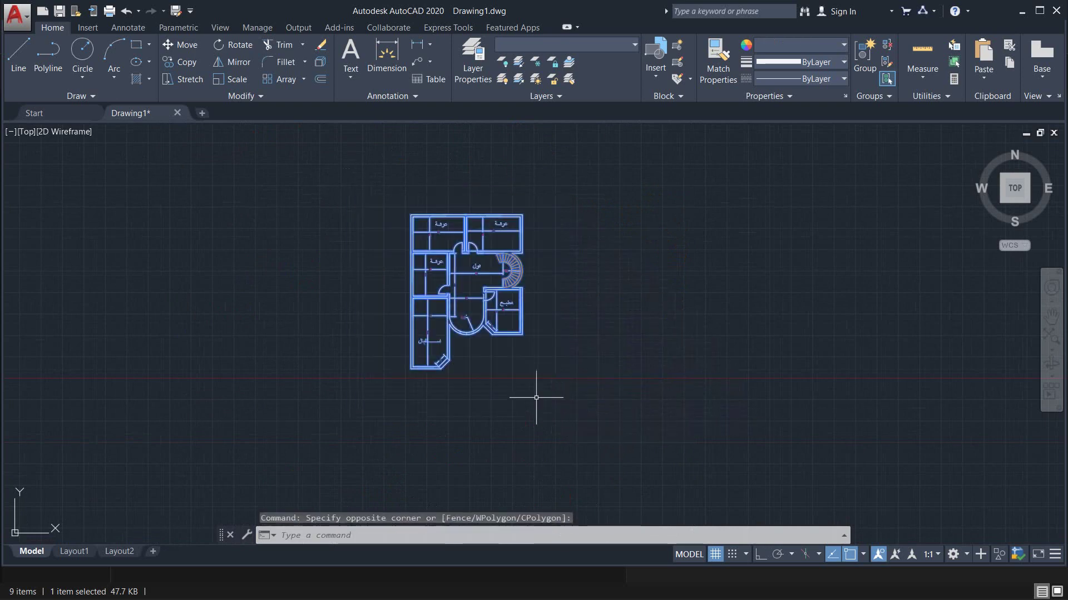
pyautogui.scroll(3, 493, 391)
pyautogui.moveTo(484, 327); pyautogui.dragTo(585, 373, button='middle')
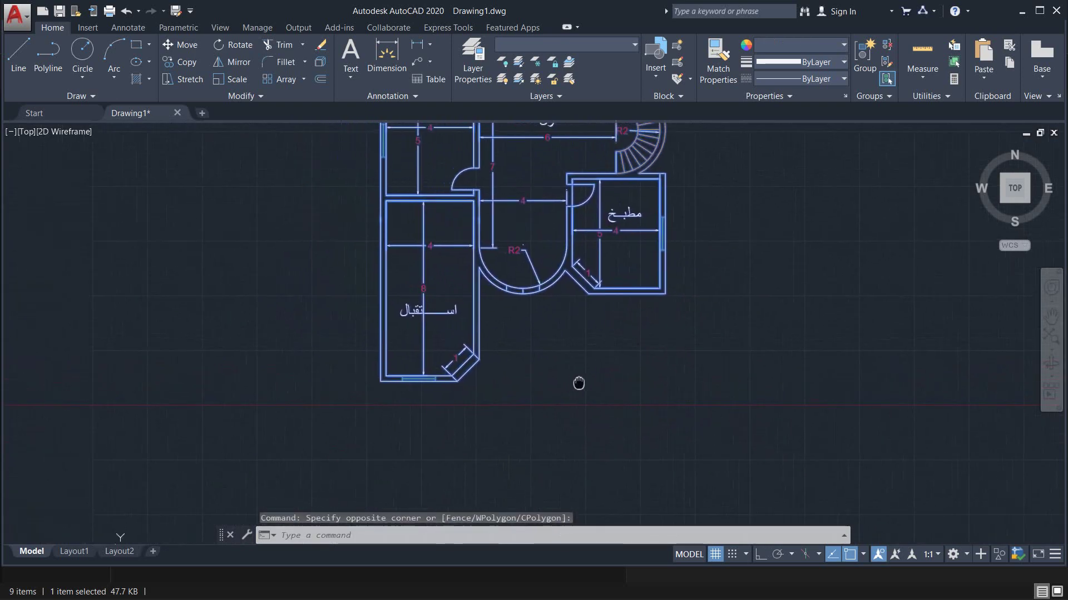
pyautogui.write('m')
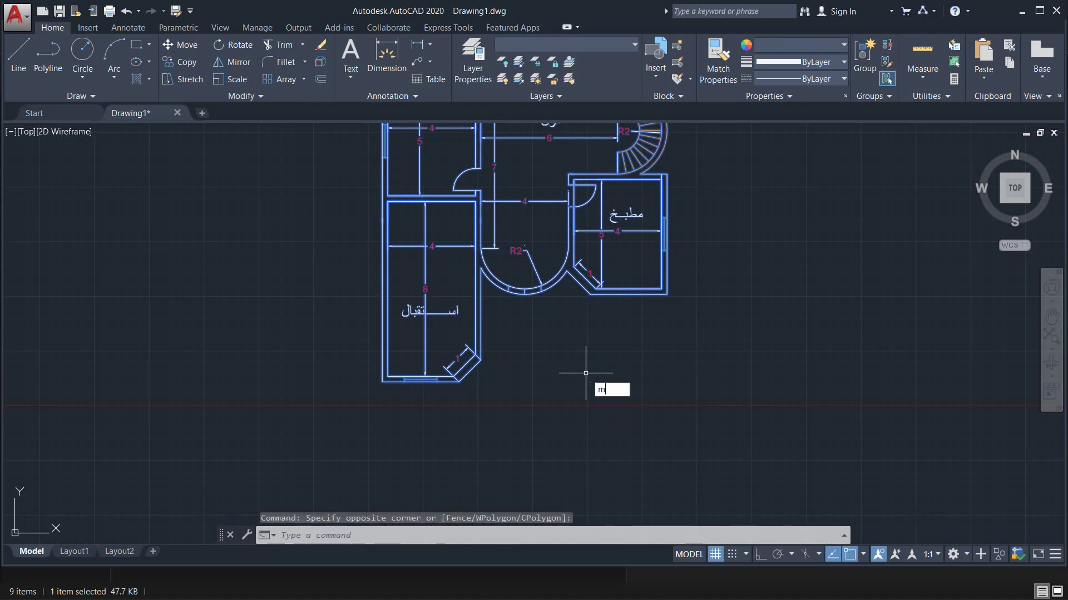
pyautogui.write('ove')
pyautogui.press('Return')
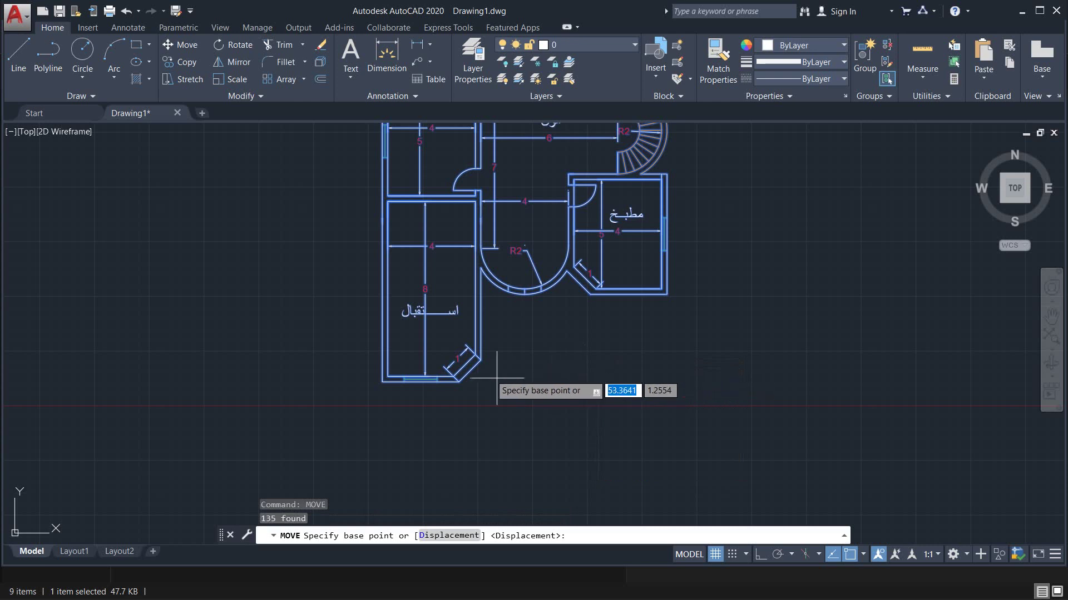
pyautogui.scroll(5, 389, 374)
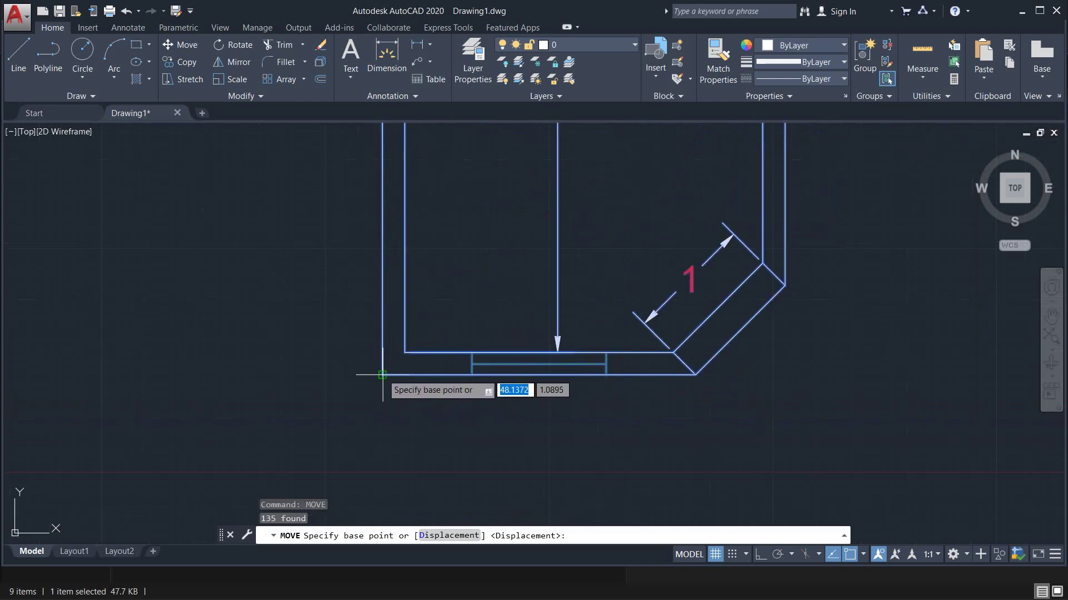
pyautogui.click(382, 374)
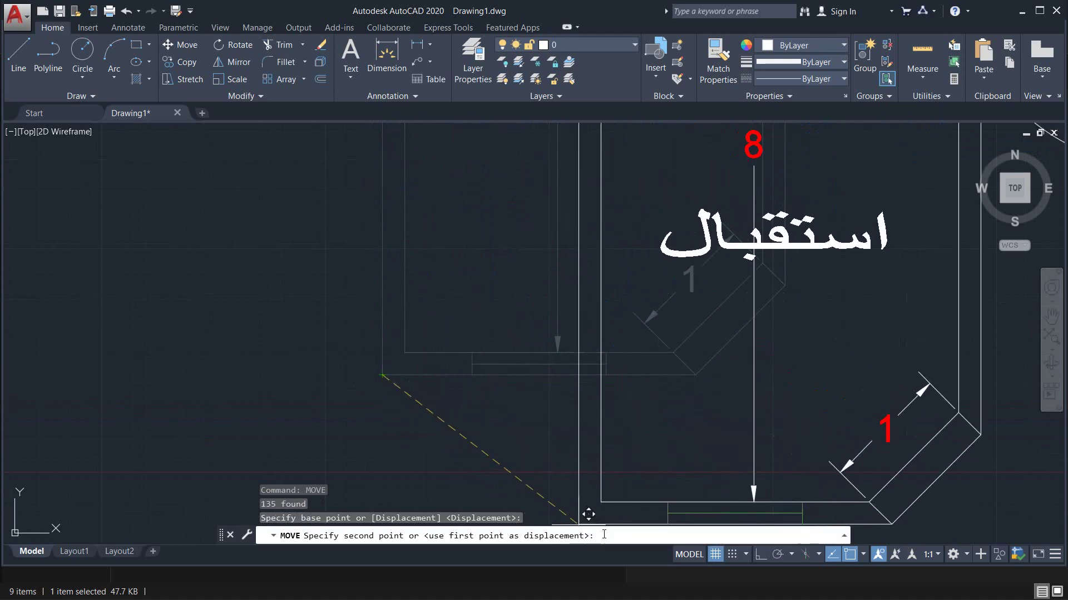
pyautogui.write('6,0')
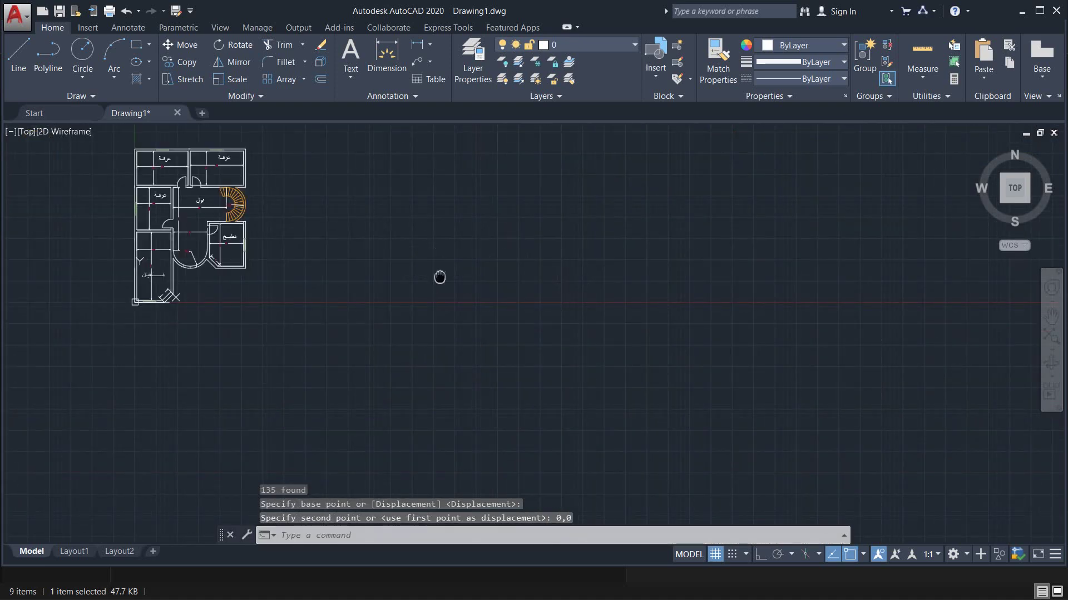
# Step: Recentre the relocated plan in view and save Drawing1
pyautogui.moveTo(440, 276); pyautogui.dragTo(741, 309, button='middle')
pyautogui.scroll(3, 441, 340)
pyautogui.scroll(4, 441, 340)
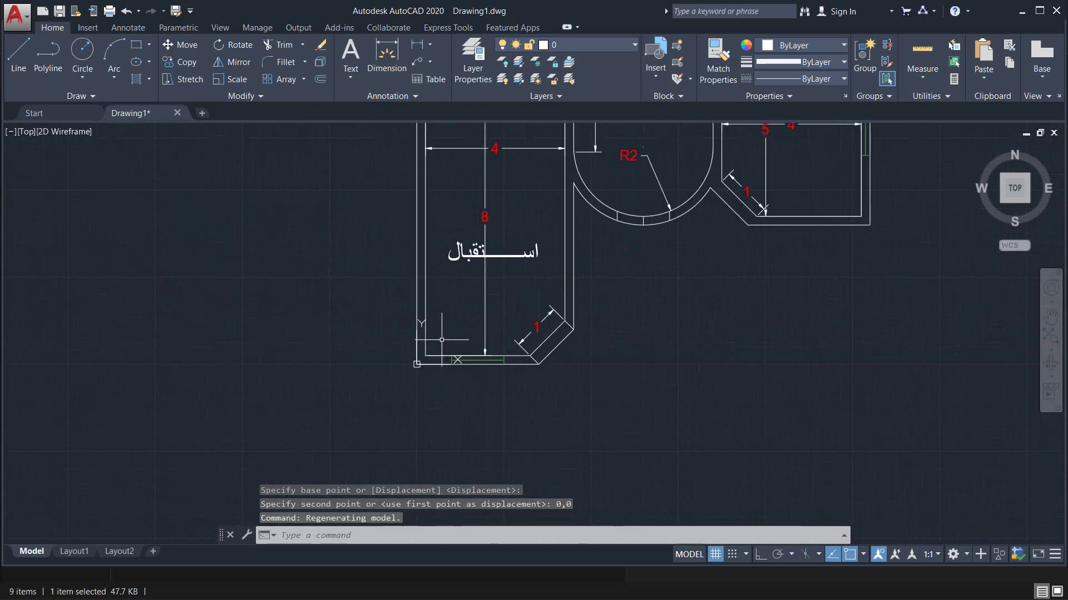
pyautogui.scroll(3, 442, 339)
pyautogui.scroll(3, 382, 389)
pyautogui.scroll(2, 476, 314)
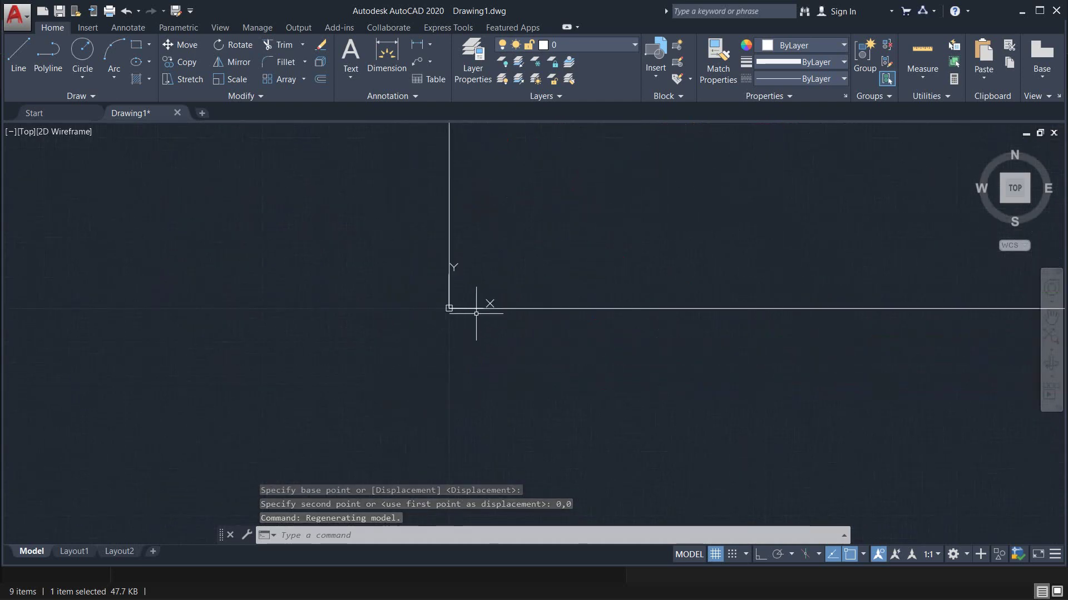
pyautogui.scroll(-3, 458, 310)
pyautogui.scroll(-3, 460, 314)
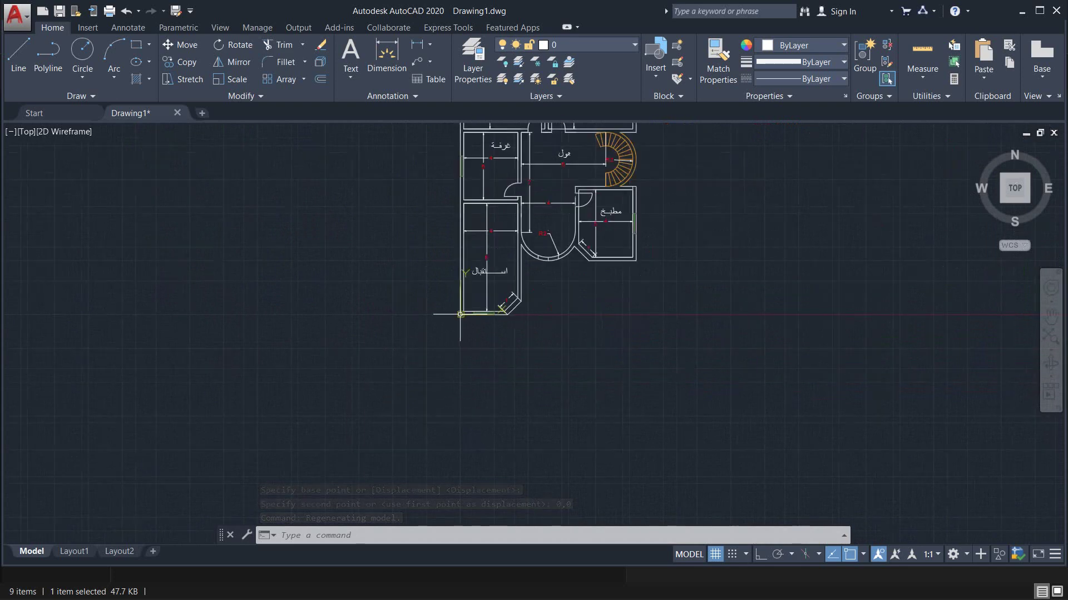
pyautogui.scroll(-4, 460, 314)
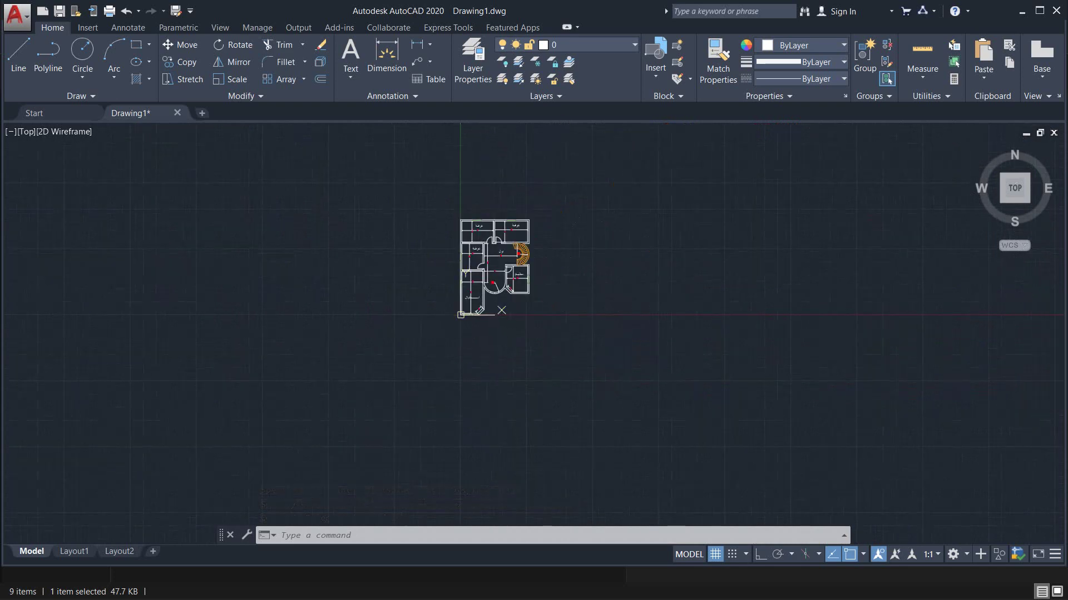
pyautogui.hotkey('ctrl', 's')
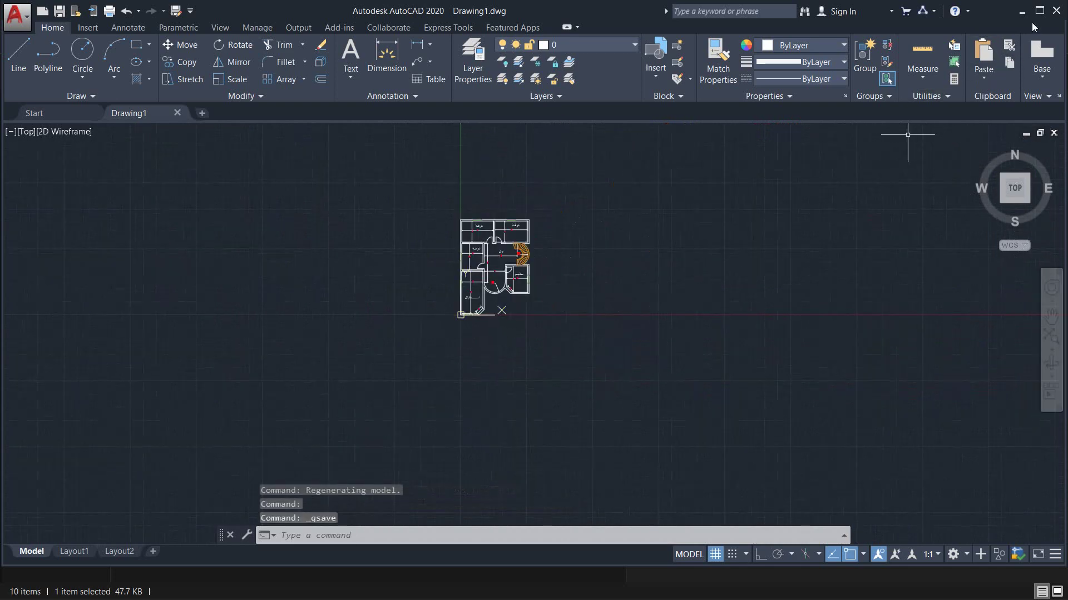
# Step: Close AutoCAD and import Drawing1.dwg into Level 2 in meters, Auto - Center to Center
pyautogui.click(1056, 10)
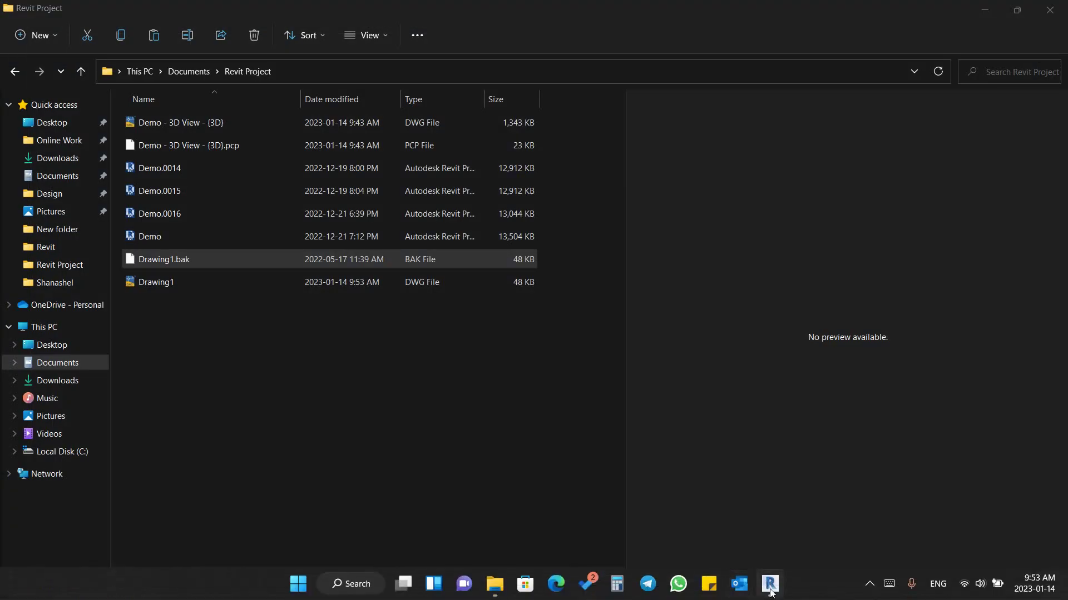
pyautogui.click(771, 590)
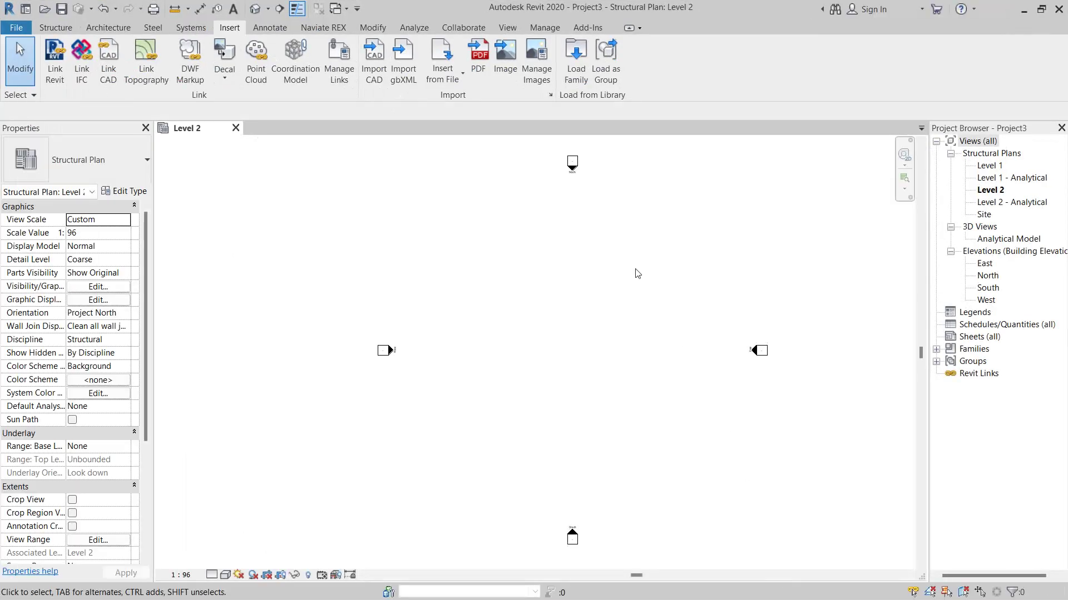
pyautogui.click(373, 61)
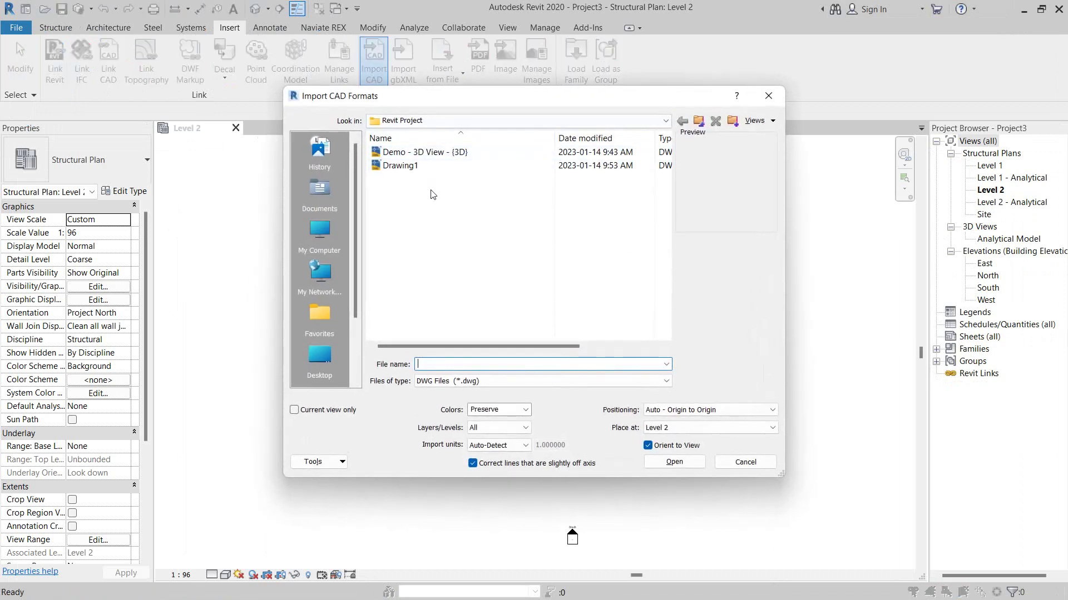
pyautogui.click(442, 166)
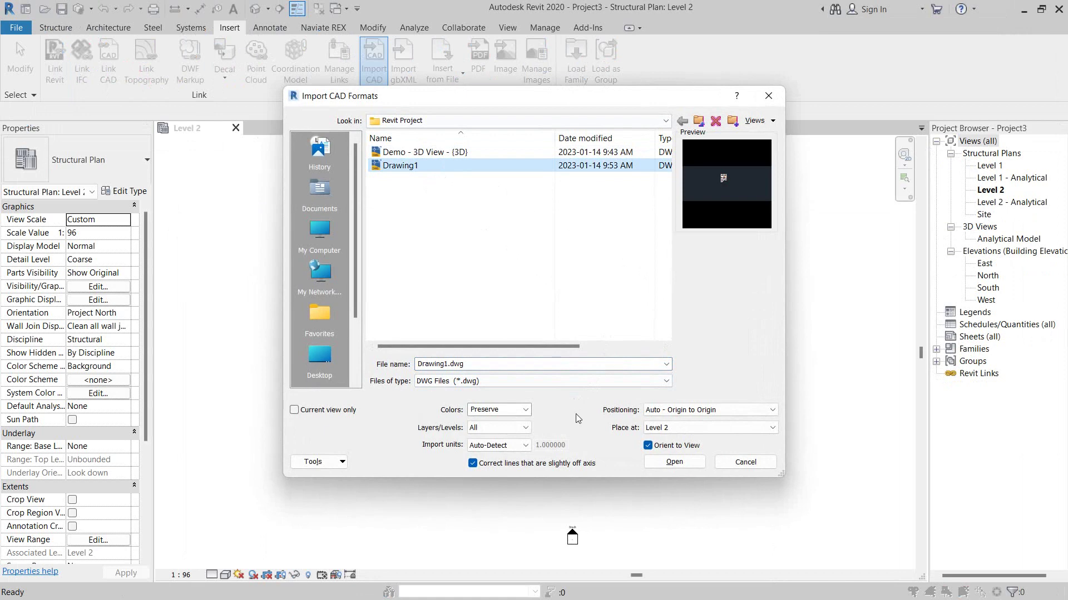
pyautogui.click(524, 445)
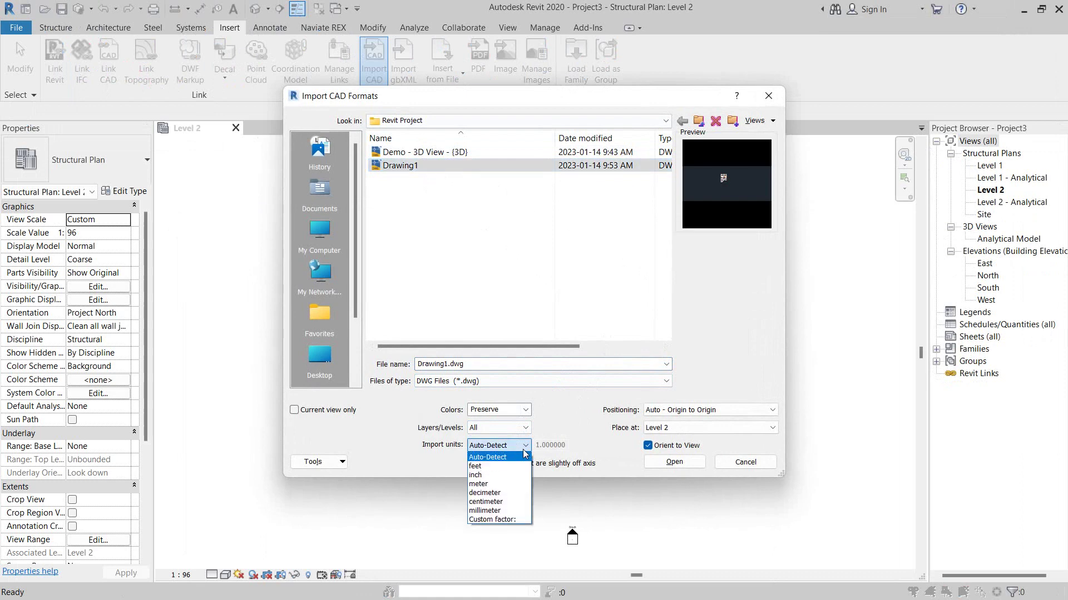
pyautogui.click(507, 484)
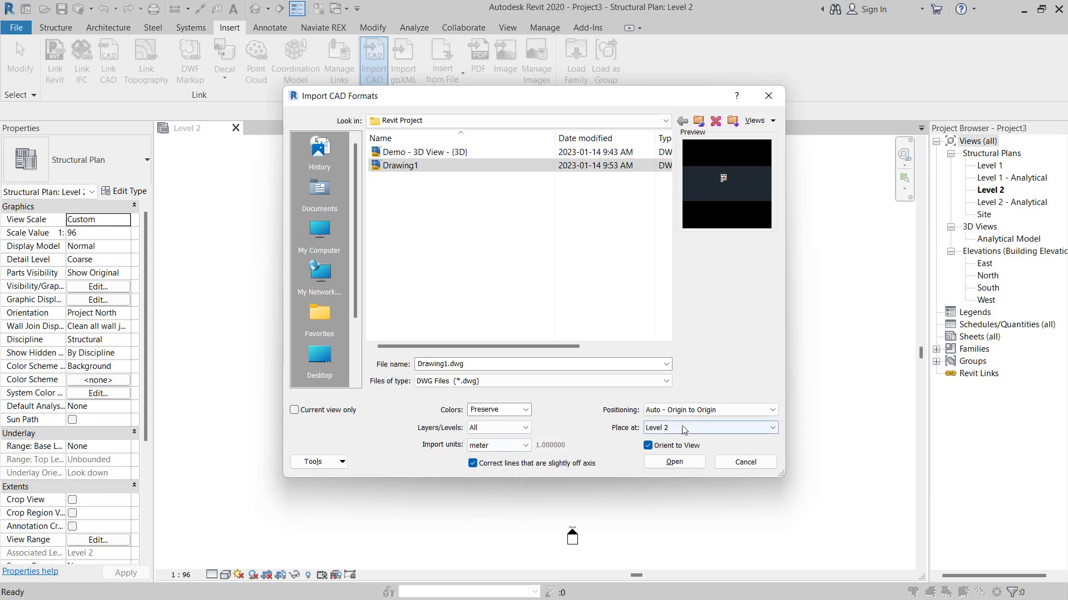
pyautogui.click(732, 411)
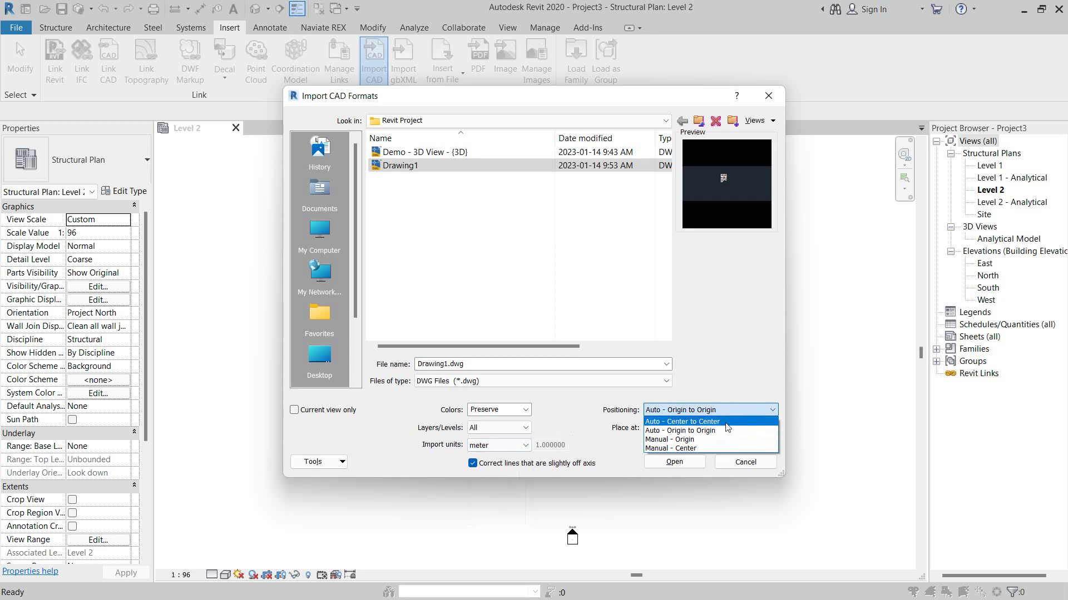
pyautogui.click(727, 423)
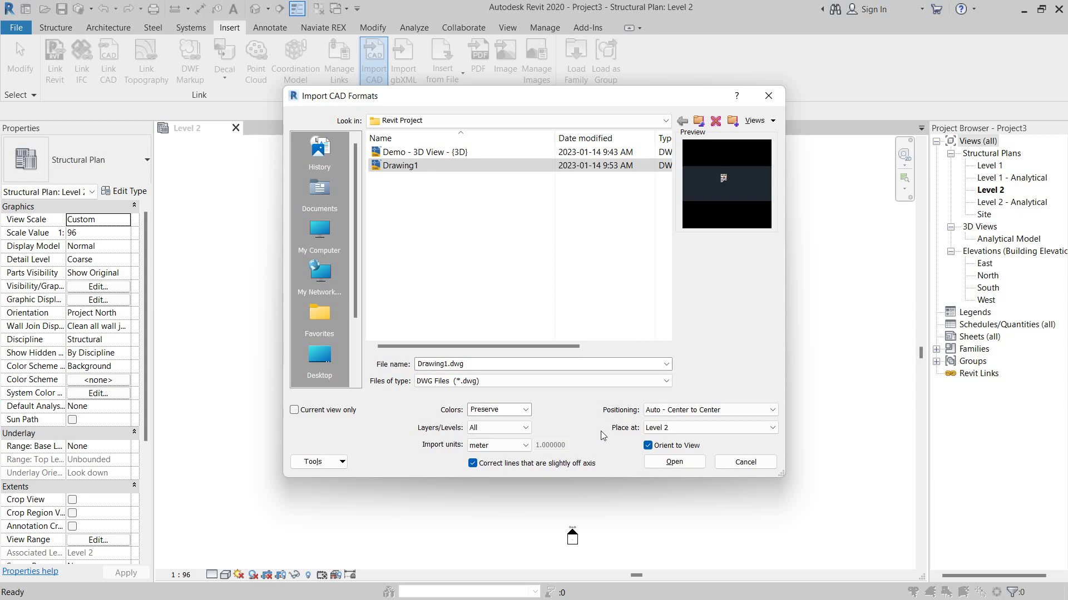
pyautogui.click(686, 410)
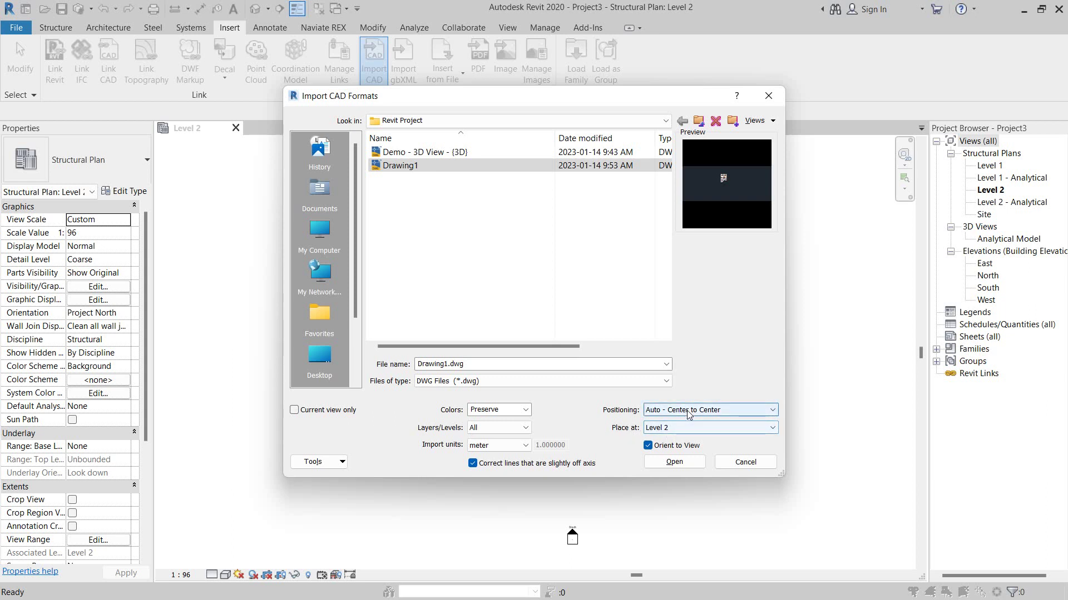
pyautogui.click(501, 445)
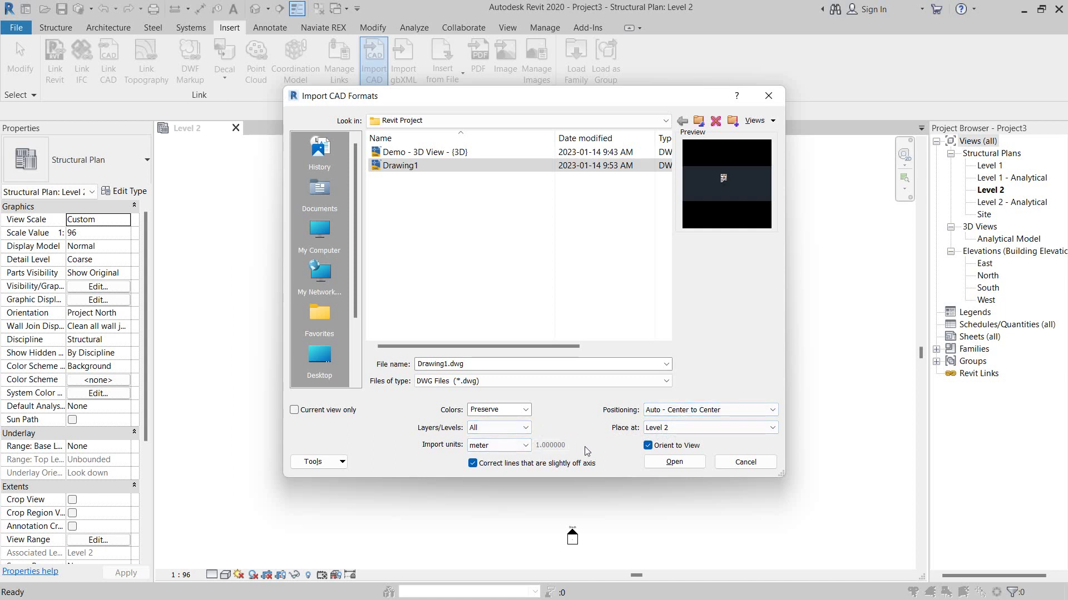
pyautogui.click(670, 464)
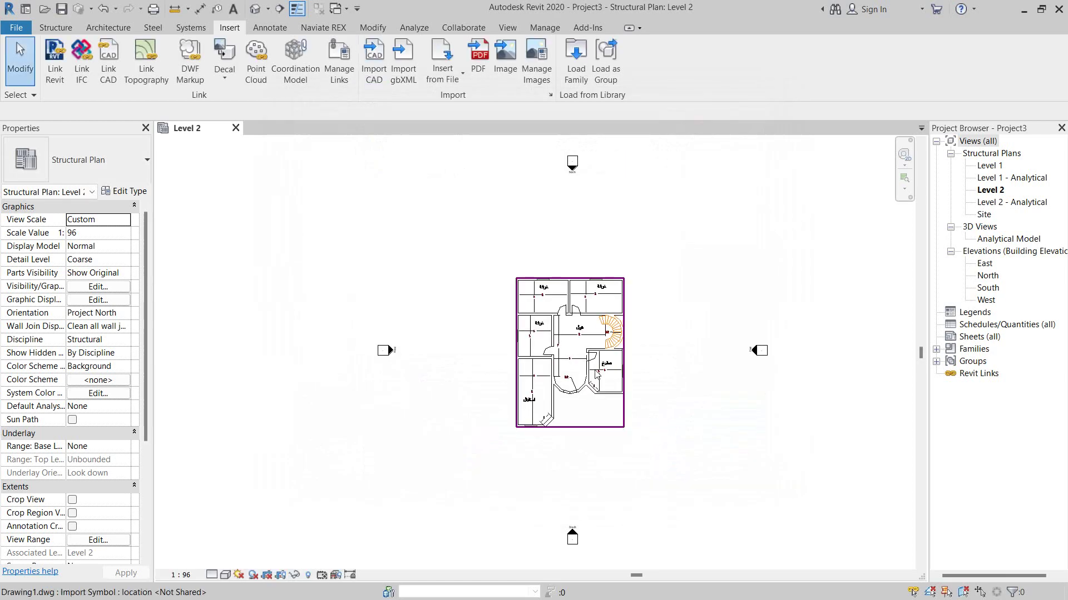
# Step: Select the imported DWG, zoom to its upper rooms, and show the Structure tab
pyautogui.scroll(2, 598, 367)
pyautogui.scroll(2, 597, 366)
pyautogui.scroll(2, 597, 365)
pyautogui.scroll(-3, 597, 365)
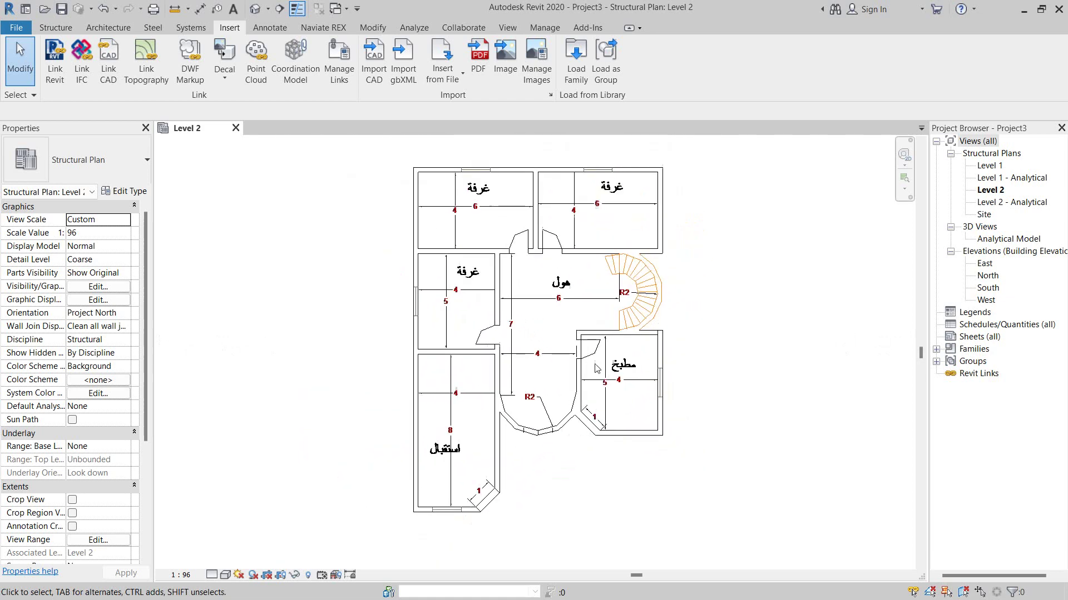
pyautogui.click(663, 443)
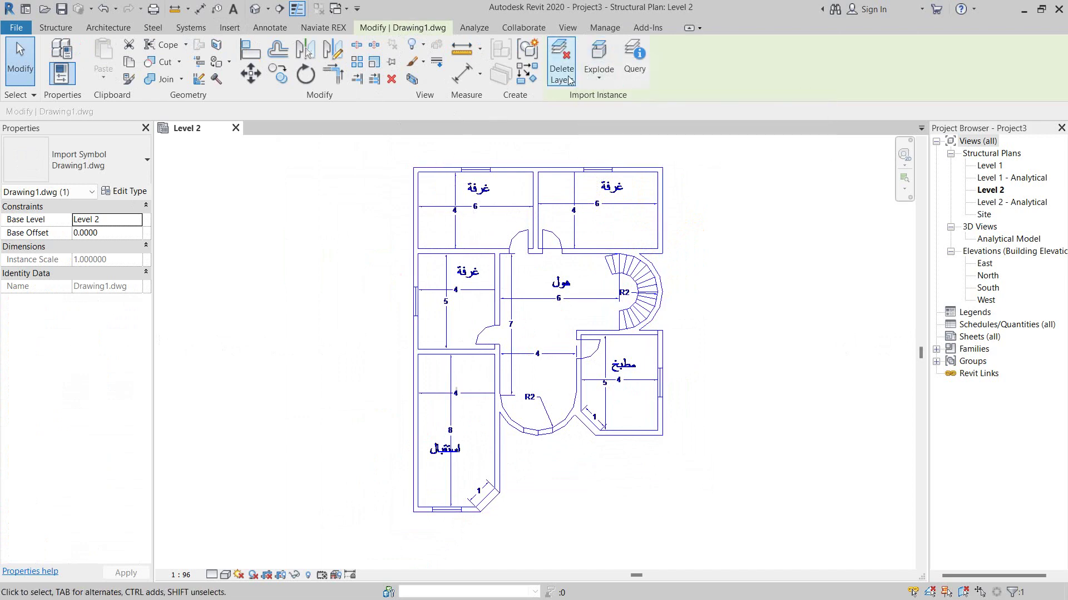
pyautogui.click(403, 181)
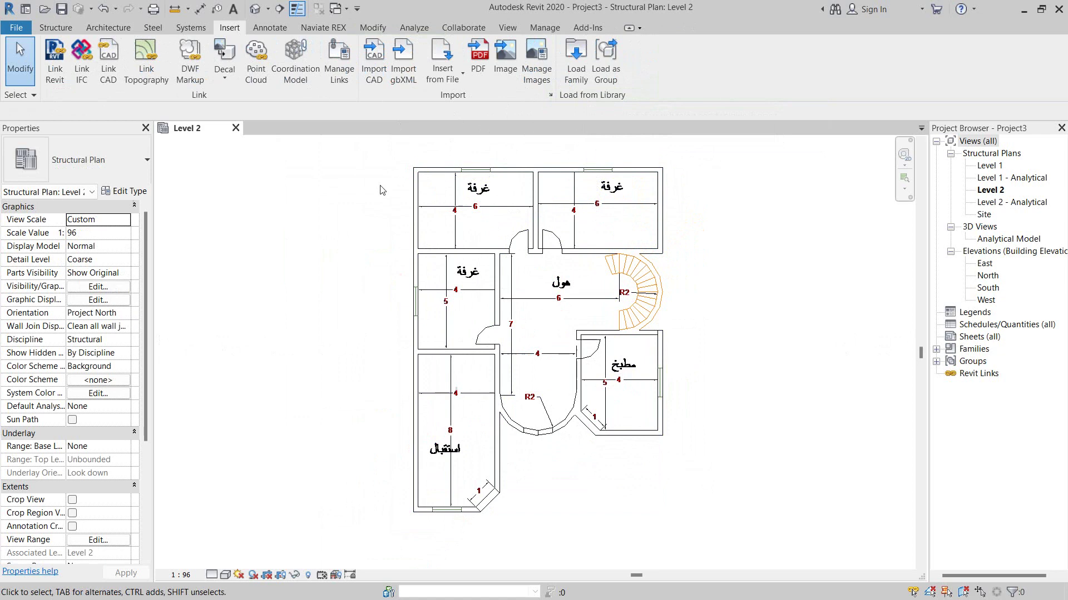
pyautogui.click(415, 176)
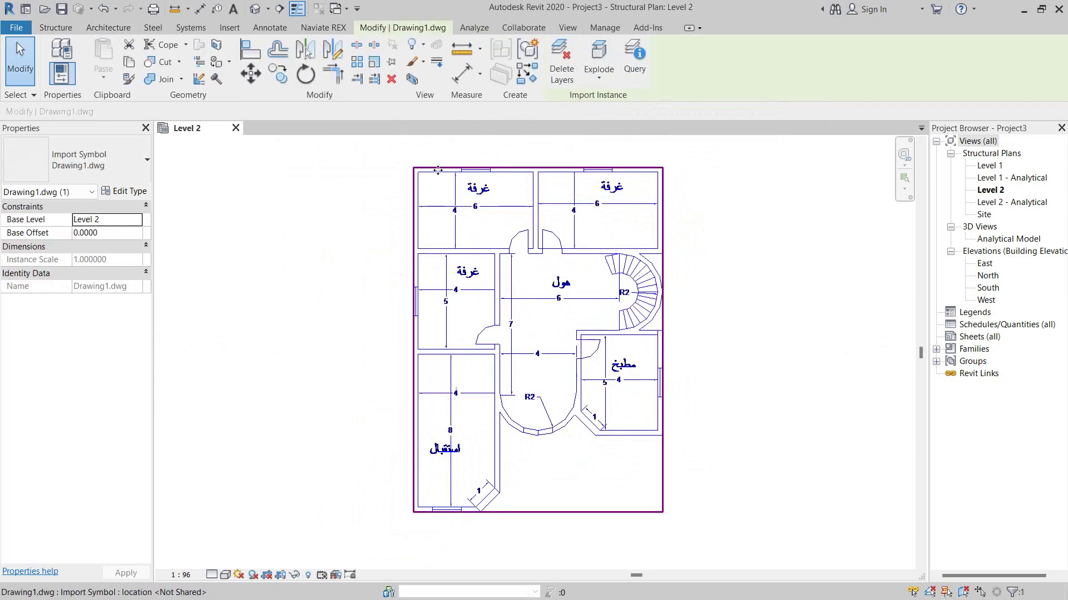
pyautogui.scroll(2, 437, 170)
pyautogui.scroll(2, 441, 152)
pyautogui.moveTo(655, 182); pyautogui.dragTo(515, 185, button='middle')
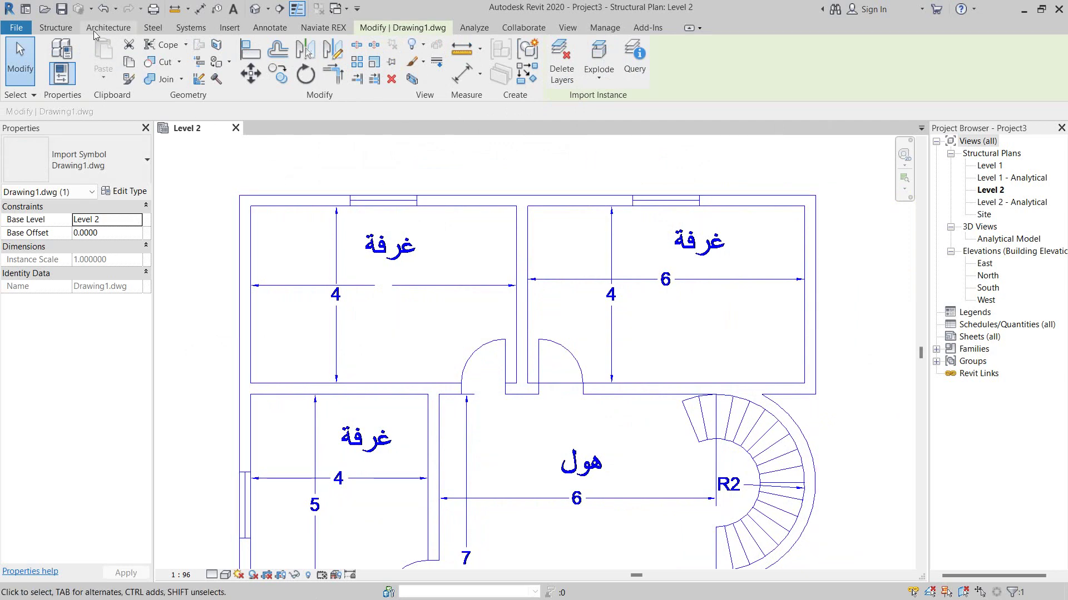
pyautogui.click(56, 27)
# Step: Choose Wall: Structural and trace a closed wall loop 12.75 wide and 4.25 deep
pyautogui.click(85, 78)
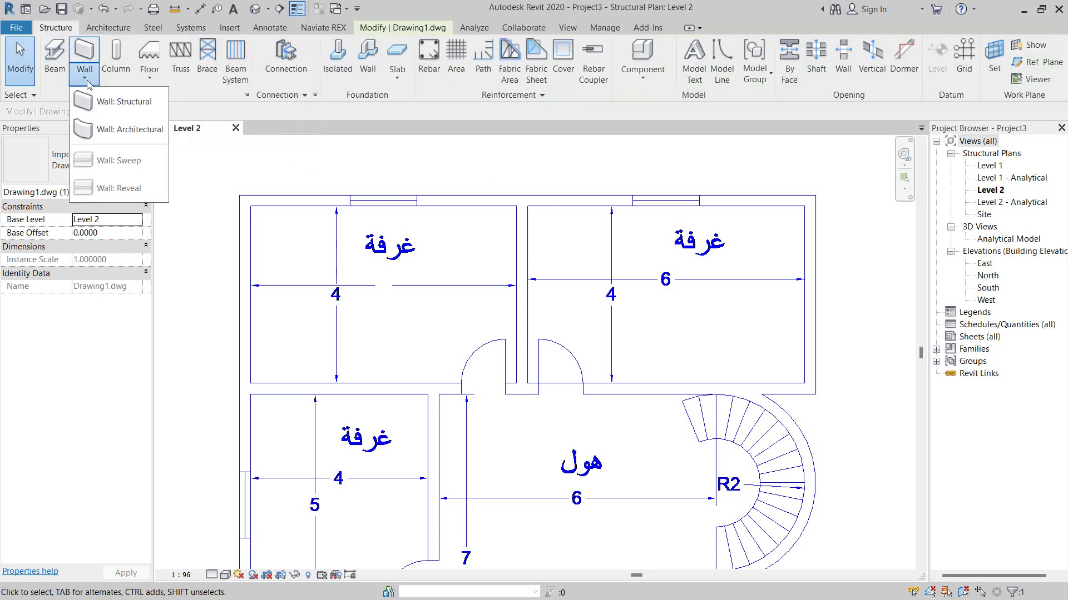
pyautogui.click(111, 101)
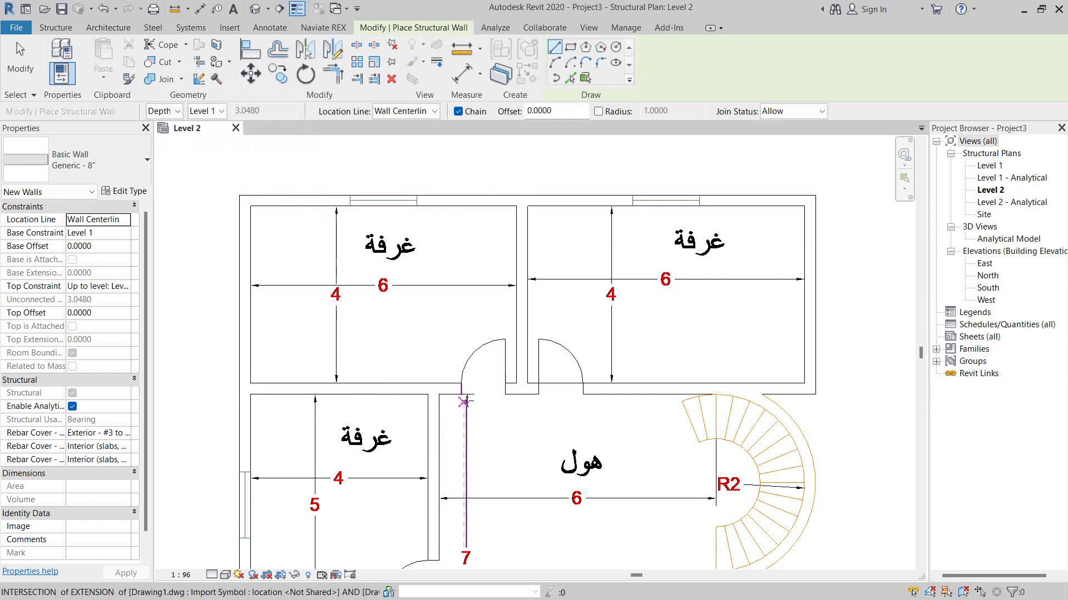
pyautogui.click(244, 199)
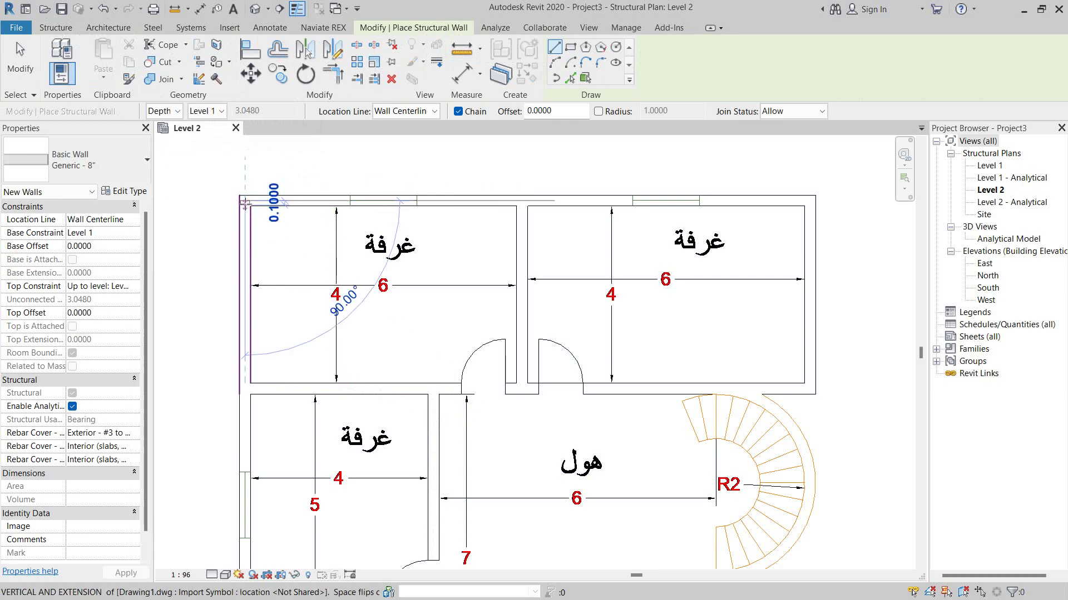
pyautogui.click(809, 199)
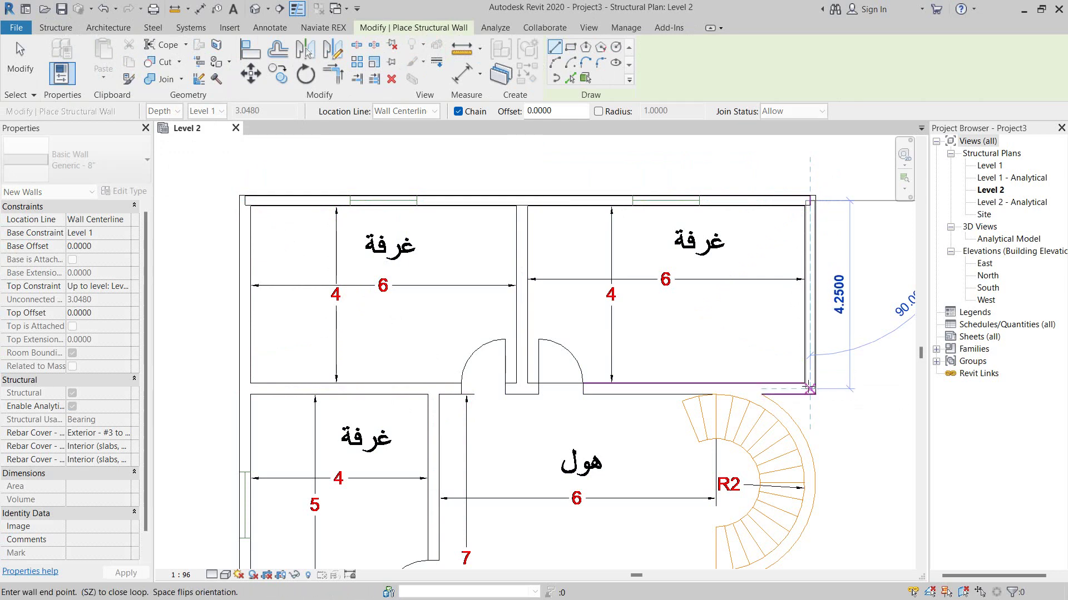
pyautogui.click(809, 389)
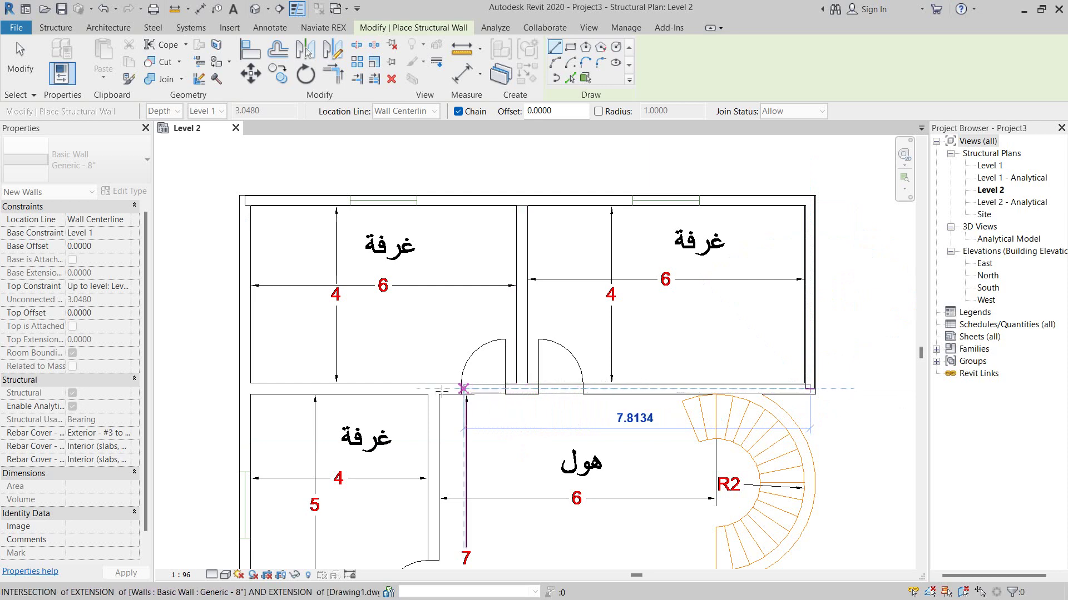
pyautogui.click(244, 389)
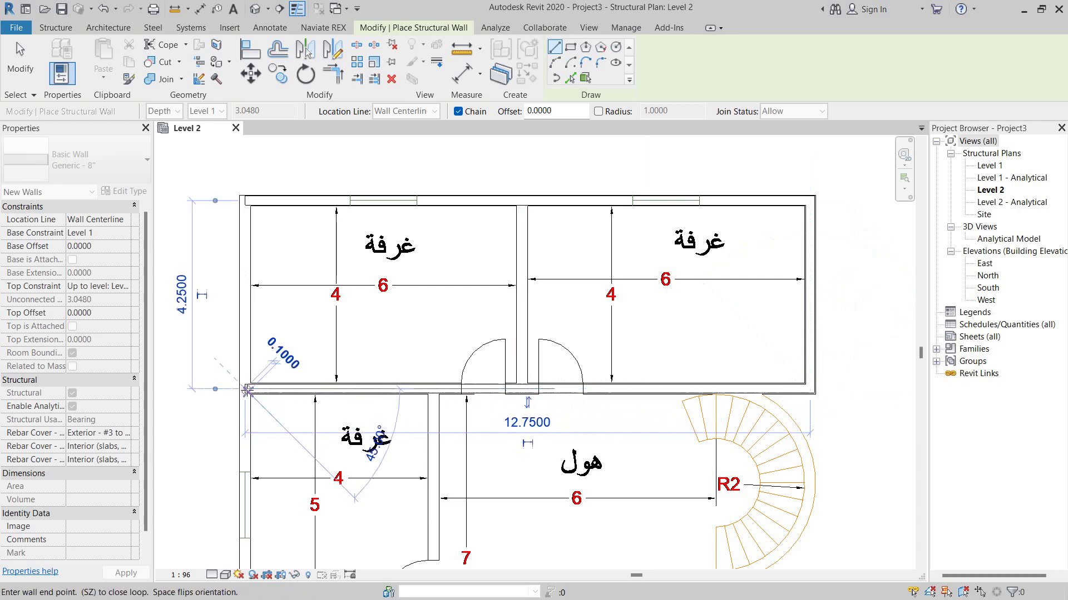
pyautogui.click(245, 201)
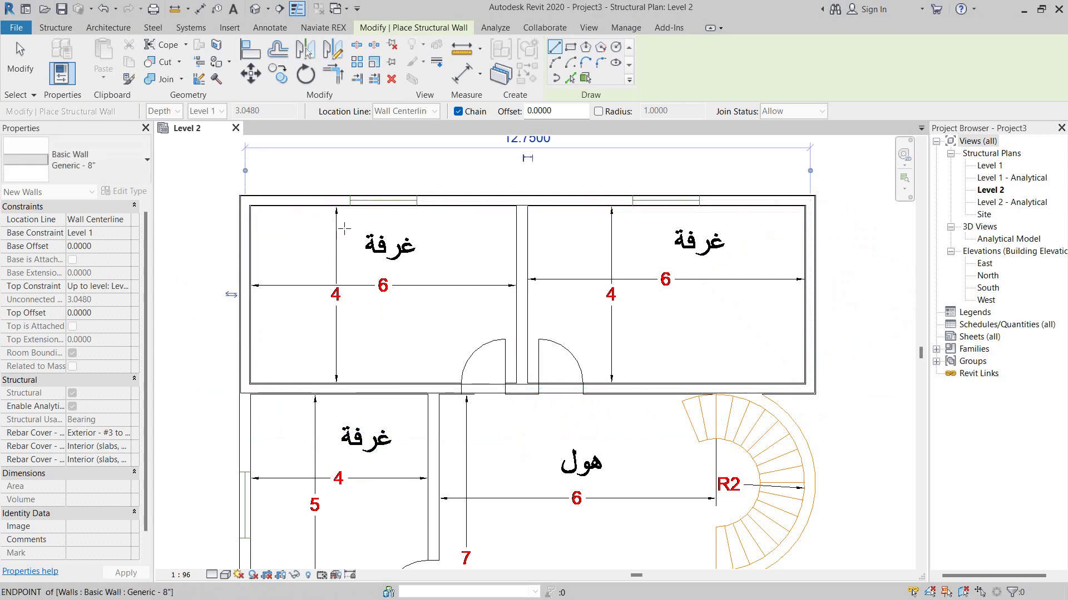
# Step: Trace the lower room's left wall, bottom wall and diagonal across the chamfered corner
pyautogui.scroll(-1, 535, 266)
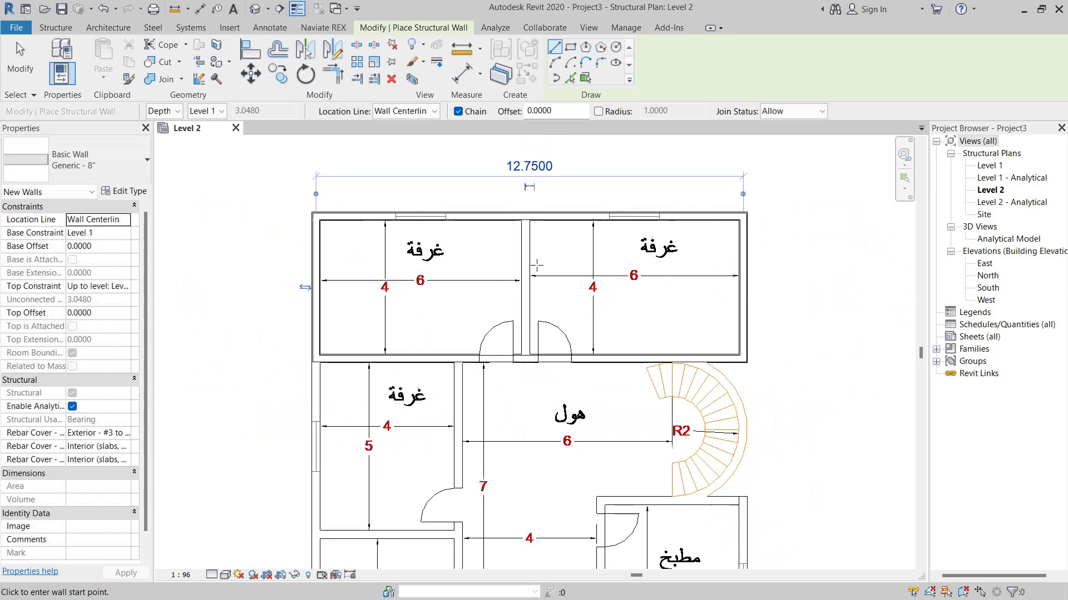
pyautogui.moveTo(567, 386); pyautogui.dragTo(615, 226, button='middle')
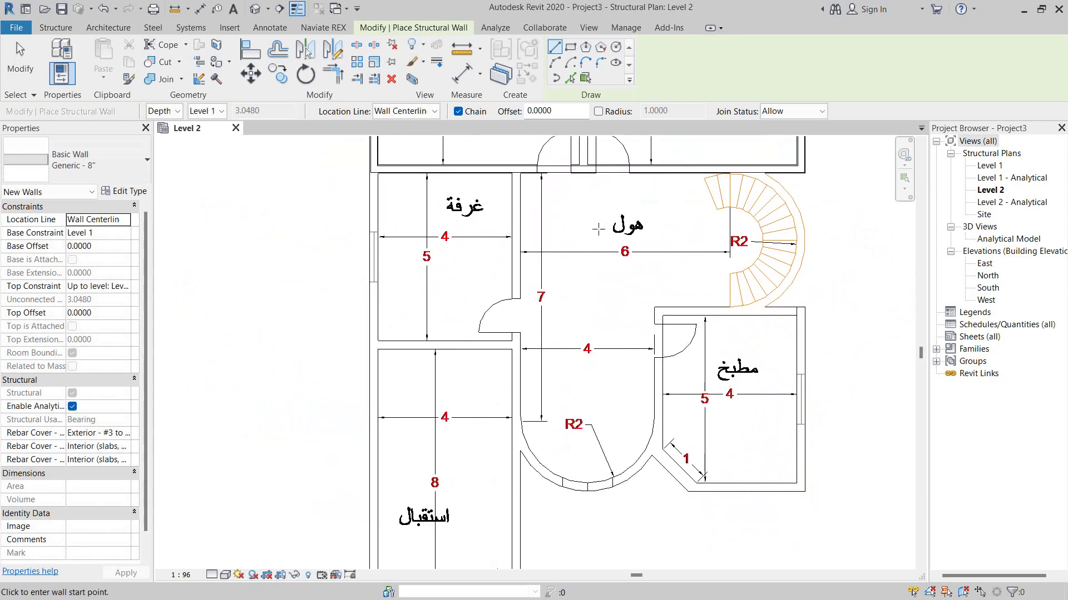
pyautogui.scroll(-1, 615, 226)
pyautogui.scroll(1, 450, 182)
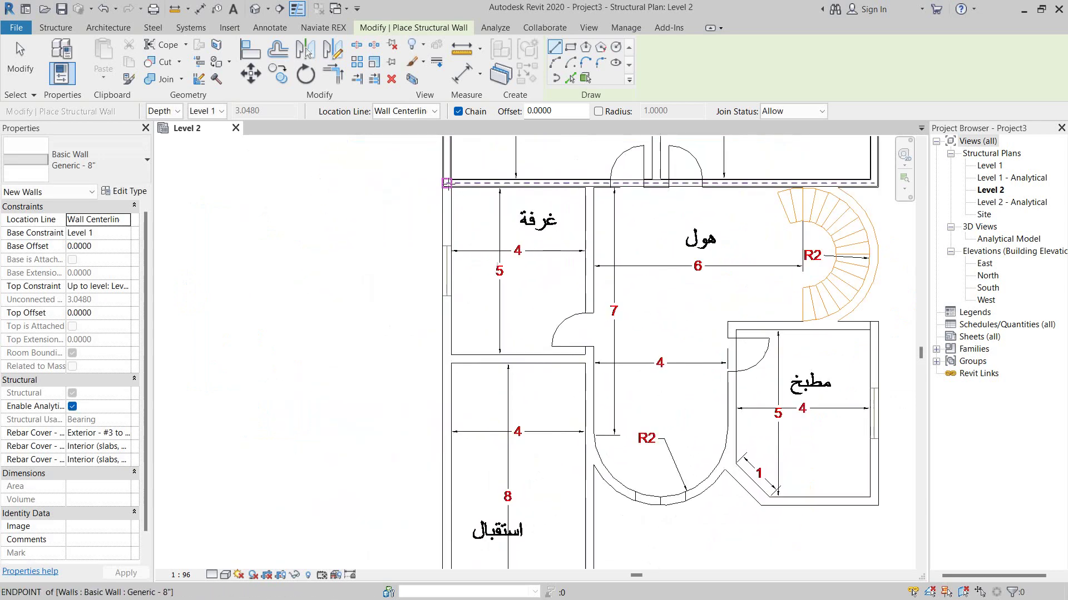
pyautogui.click(449, 182)
pyautogui.scroll(-1, 449, 332)
pyautogui.moveTo(447, 559); pyautogui.dragTo(447, 356, button='middle')
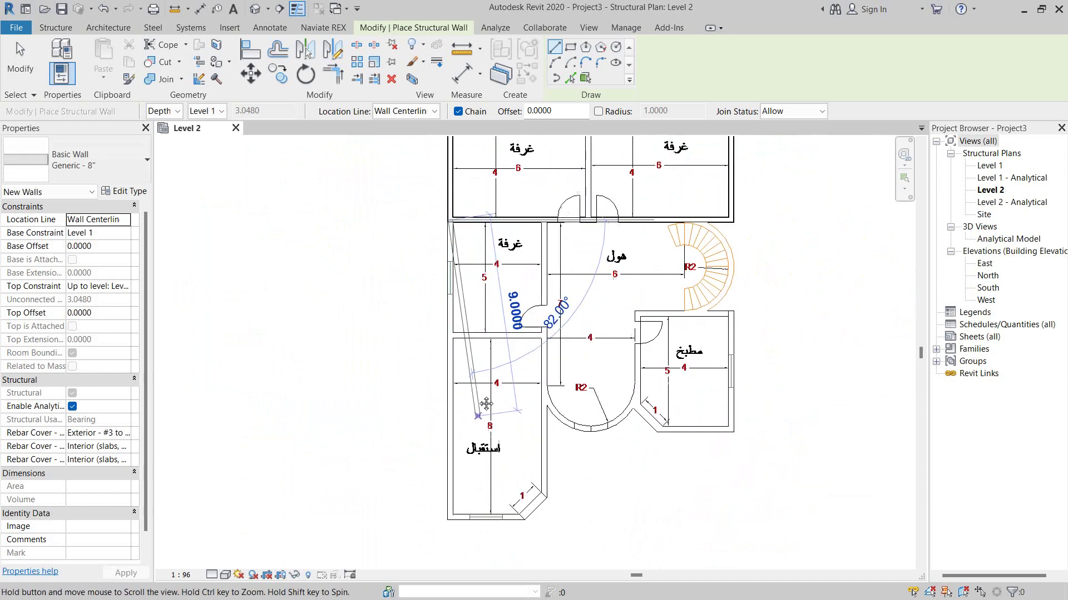
pyautogui.scroll(2, 447, 352)
pyautogui.scroll(1, 447, 351)
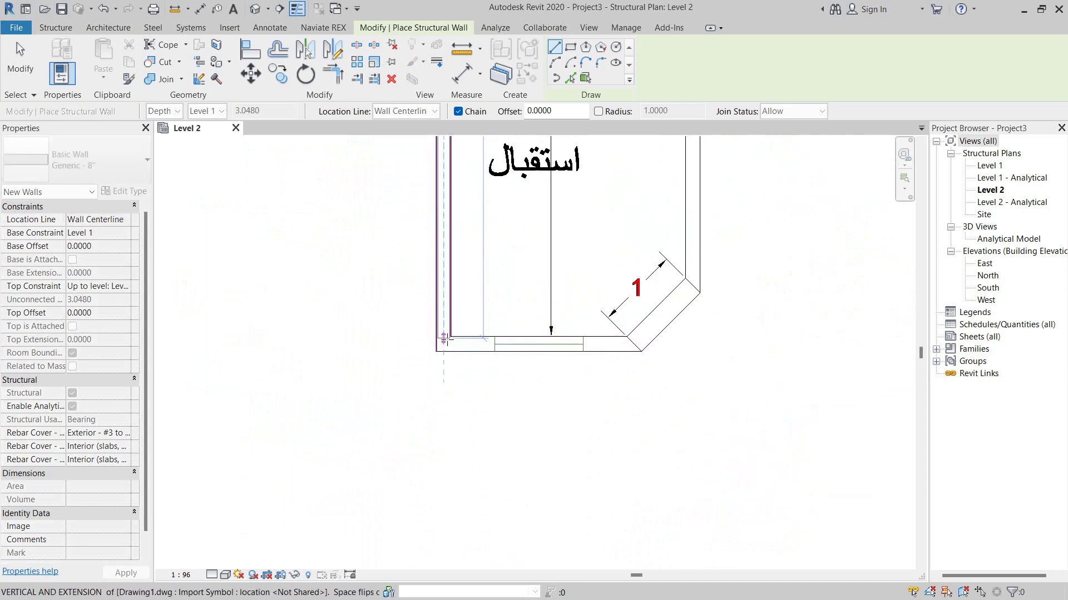
pyautogui.click(443, 344)
pyautogui.click(443, 345)
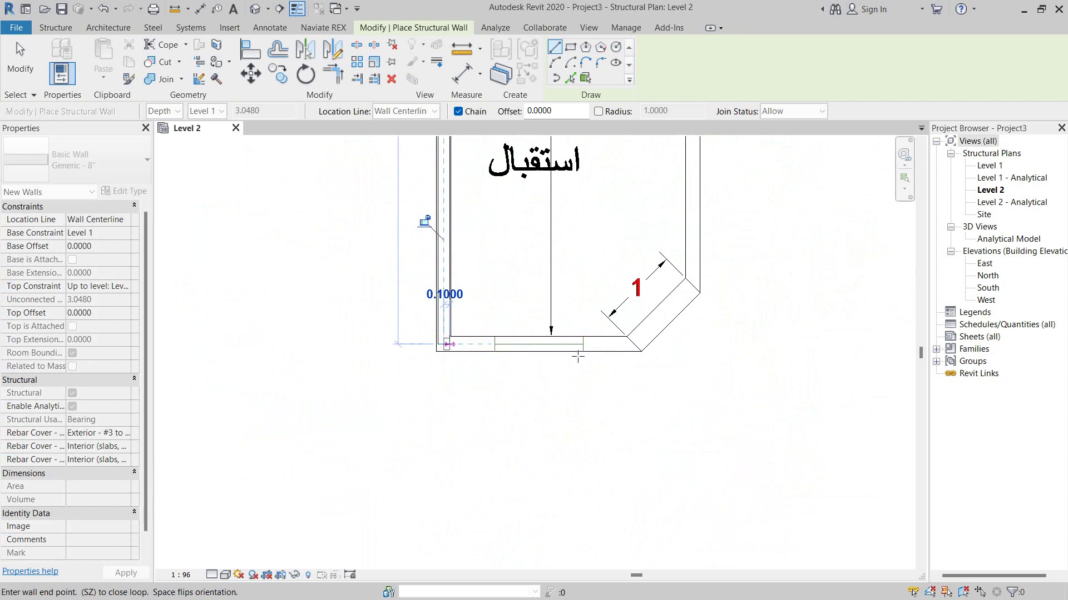
pyautogui.click(634, 345)
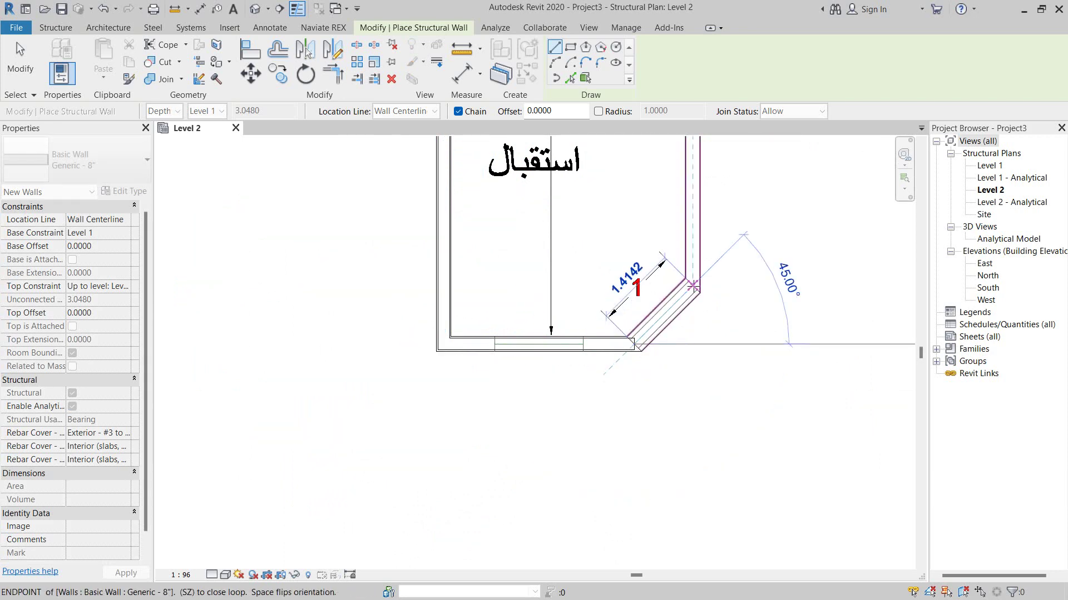
pyautogui.click(693, 286)
# Step: Run the right-side wall up to meet the top wall and end the wall chain
pyautogui.scroll(-2, 884, 328)
pyautogui.moveTo(811, 291)
pyautogui.mouseDown(button='middle')
pyautogui.moveTo(666, 385)
pyautogui.moveTo(614, 482)
pyautogui.mouseUp(button='middle')
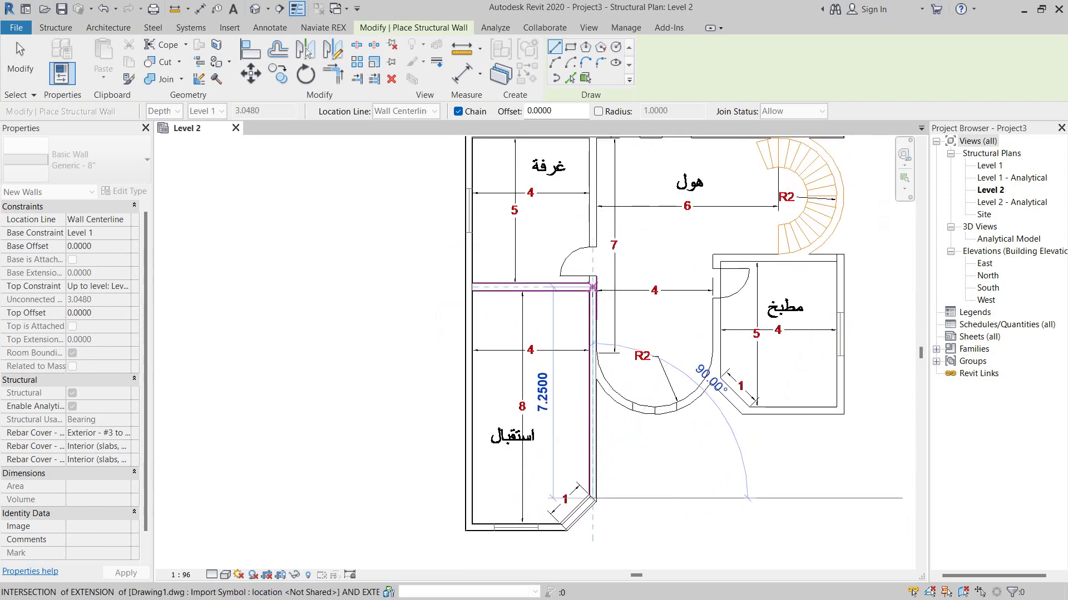
pyautogui.scroll(1, 593, 287)
pyautogui.scroll(-2, 593, 287)
pyautogui.scroll(-1, 593, 286)
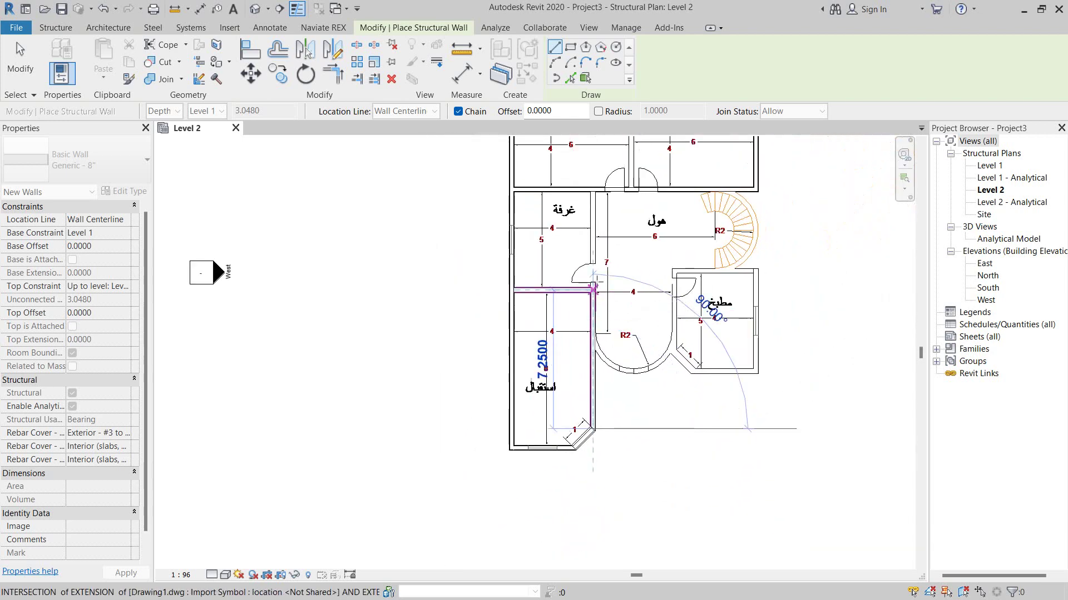
pyautogui.scroll(2, 595, 167)
pyautogui.scroll(2, 597, 181)
pyautogui.scroll(2, 598, 181)
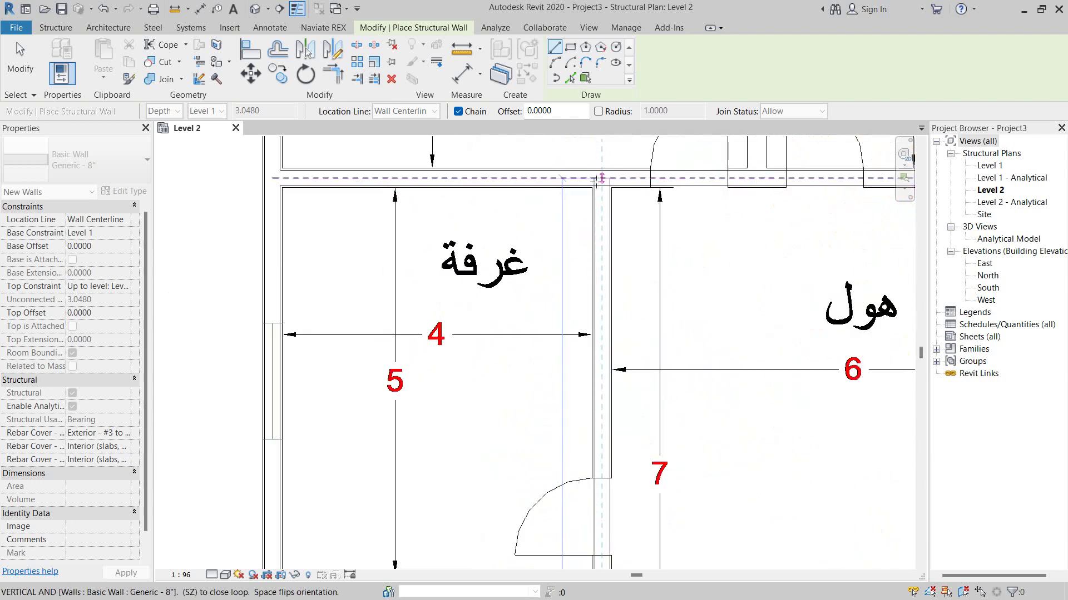
pyautogui.click(597, 179)
pyautogui.press('Escape')
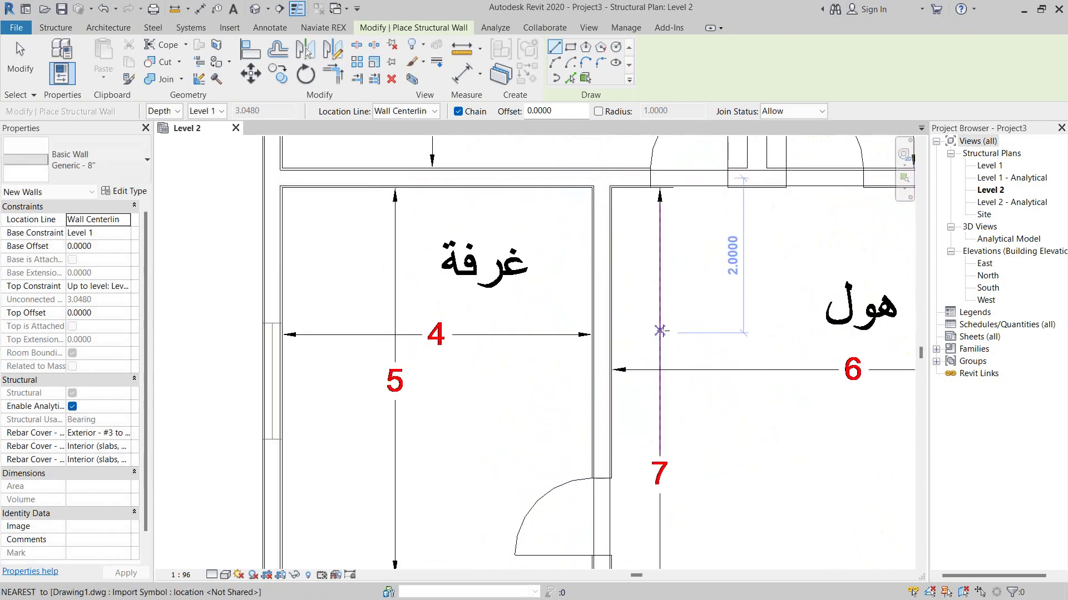
pyautogui.press('Escape')
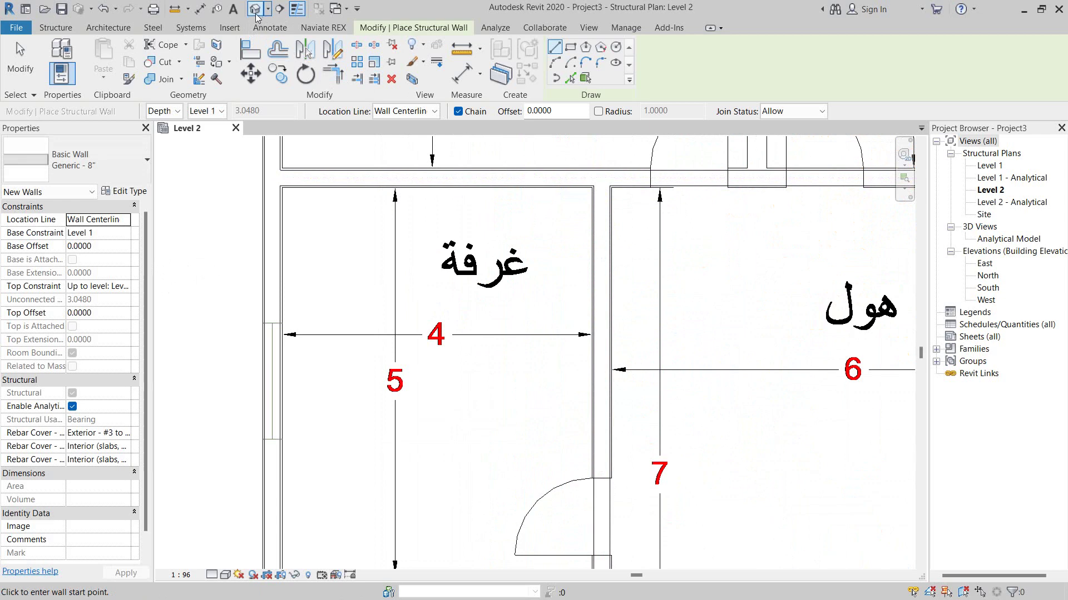
# Step: Orbit the default 3D view to inspect the L-shaped walls, then select the imported Drawing1.dwg
pyautogui.click(256, 15)
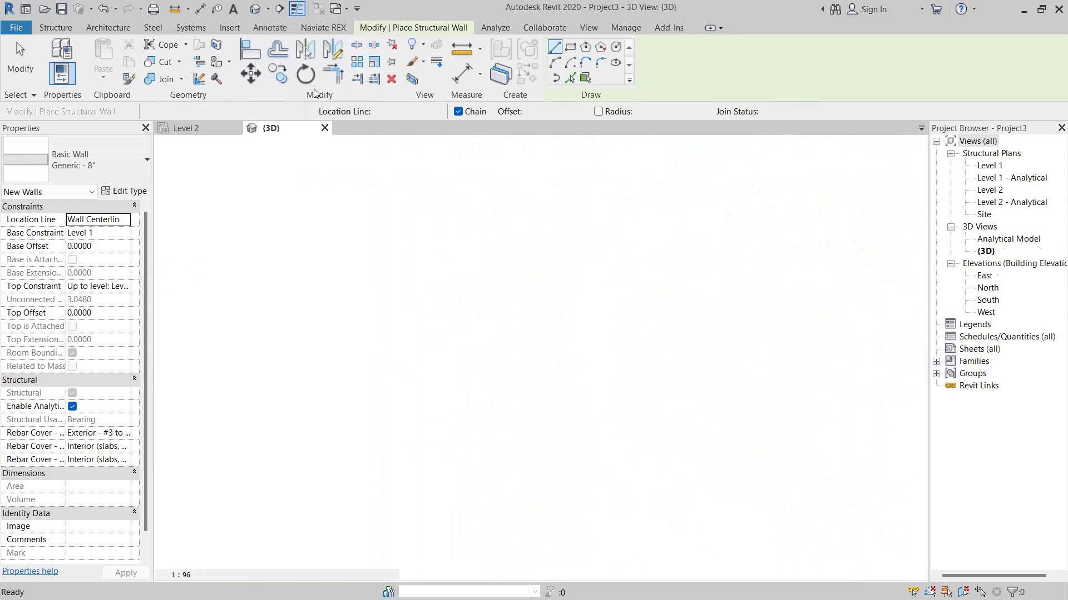
pyautogui.scroll(2, 507, 396)
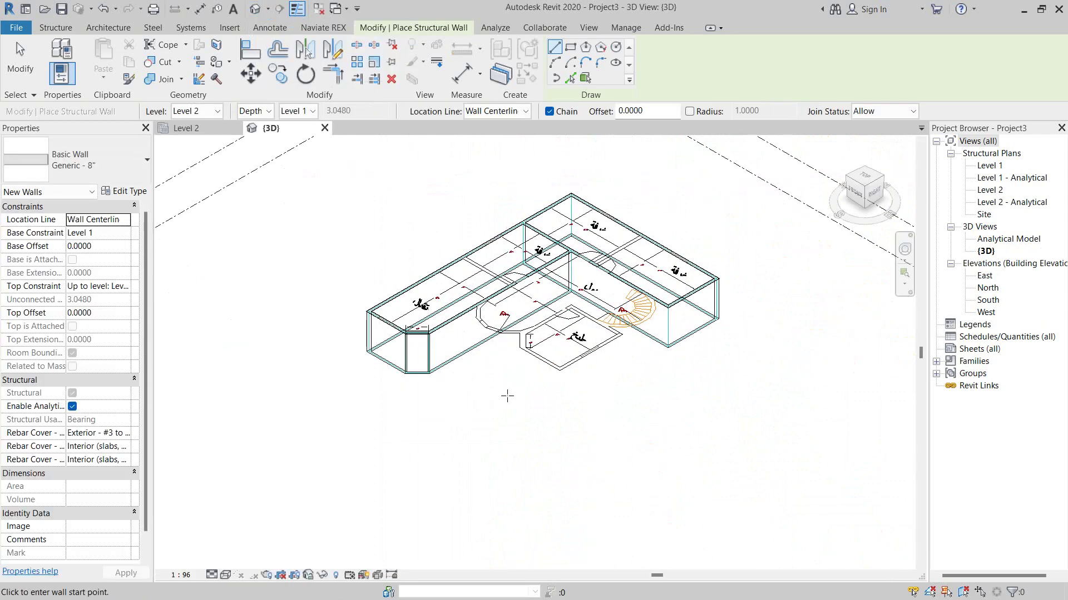
pyautogui.keyDown('shift'); pyautogui.moveTo(524, 398); pyautogui.dragTo(517, 410, button='middle'); pyautogui.keyUp('shift')
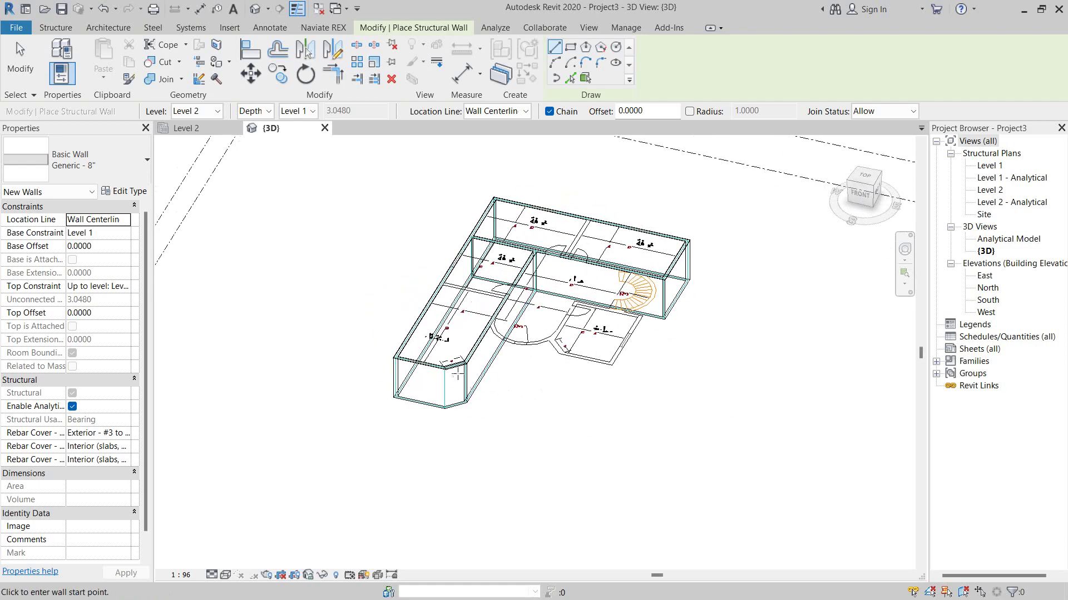
pyautogui.scroll(3, 452, 368)
pyautogui.scroll(2, 451, 368)
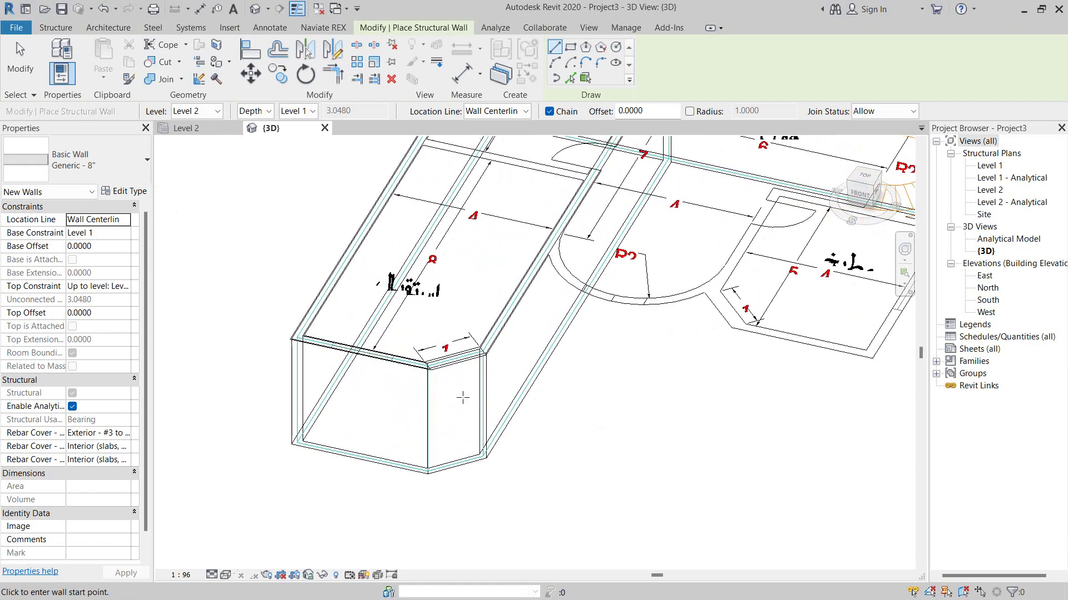
pyautogui.scroll(-2, 463, 398)
pyautogui.keyDown('shift'); pyautogui.moveTo(643, 419); pyautogui.dragTo(626, 384, button='middle'); pyautogui.keyUp('shift')
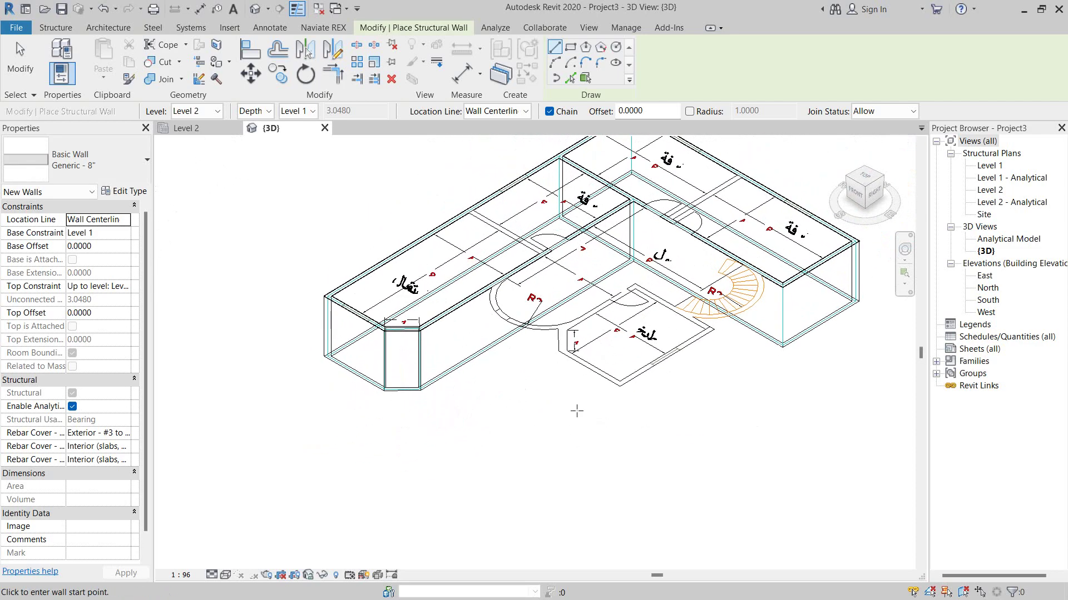
pyautogui.press('Escape')
pyautogui.press('Escape')
pyautogui.click(626, 384)
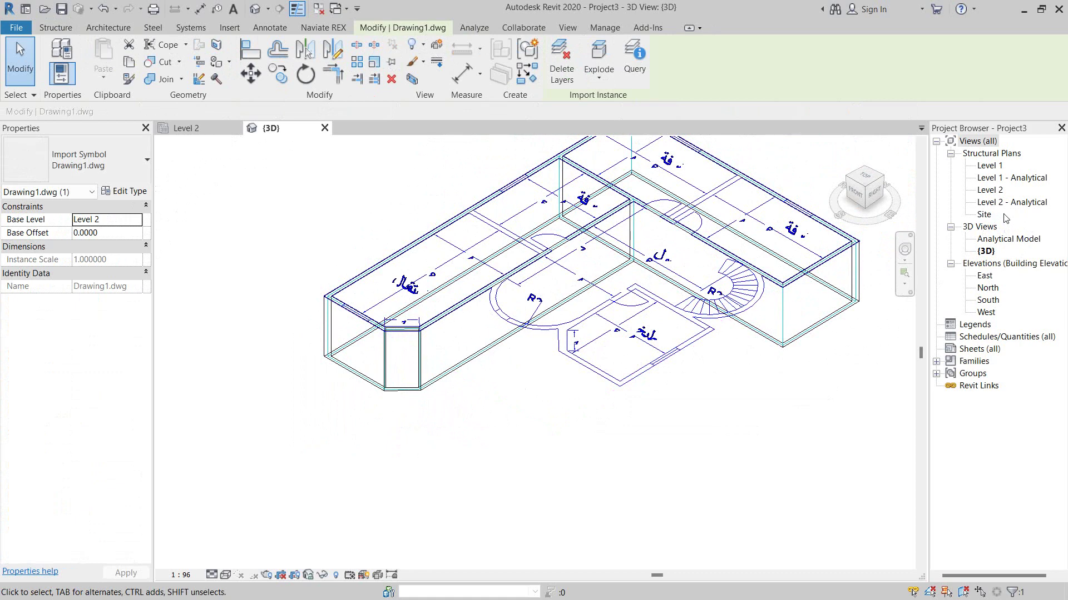
# Step: Open the Level 2 plan and partially explode Drawing1.dwg into separate lines and text
pyautogui.doubleClick(995, 191)
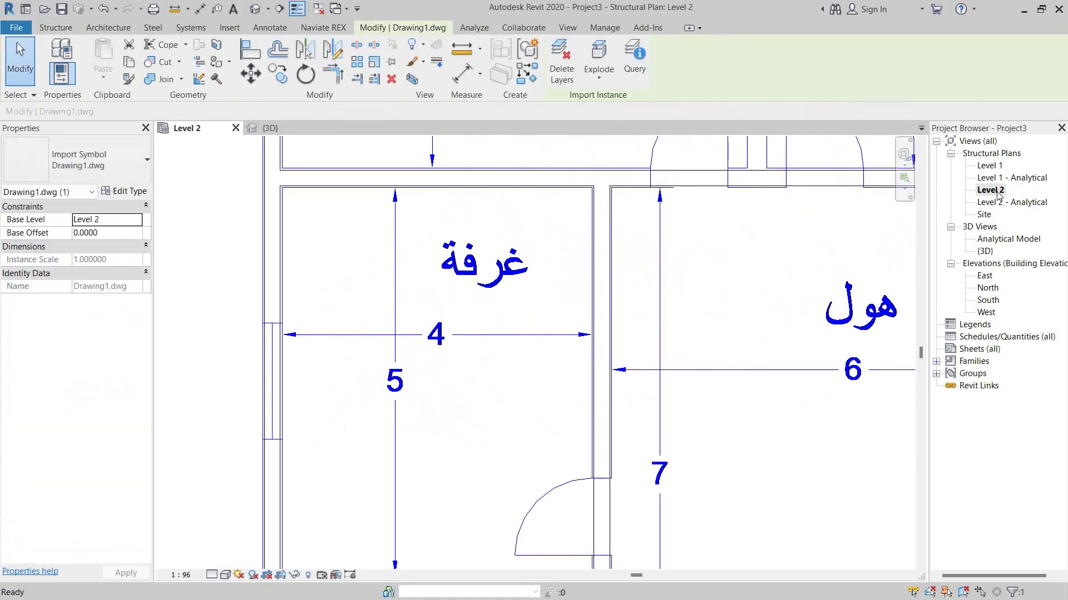
pyautogui.scroll(-5, 529, 315)
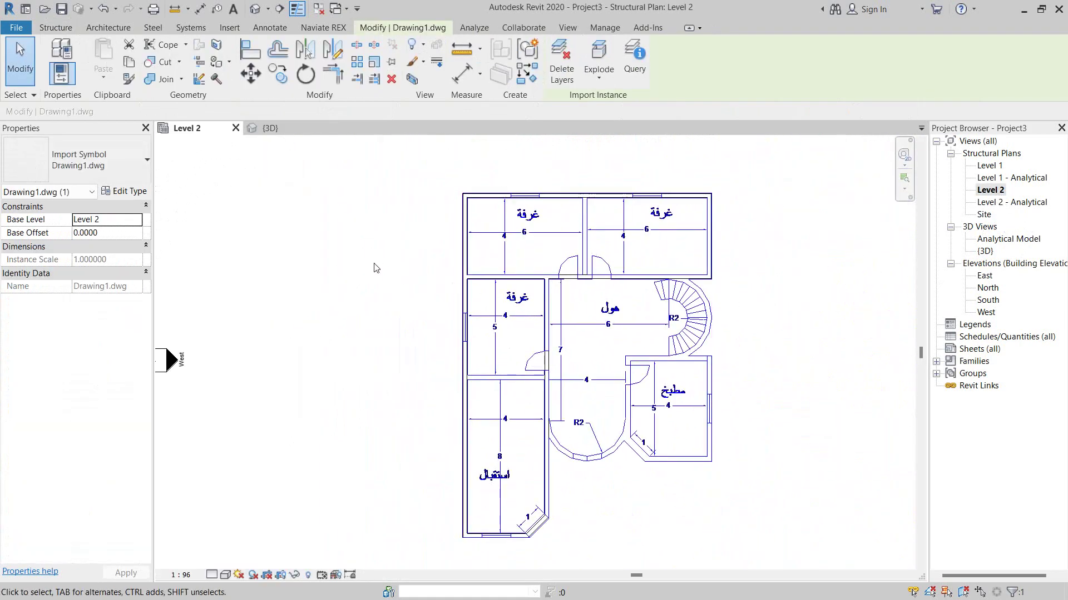
pyautogui.moveTo(310, 256); pyautogui.dragTo(297, 239, button='middle')
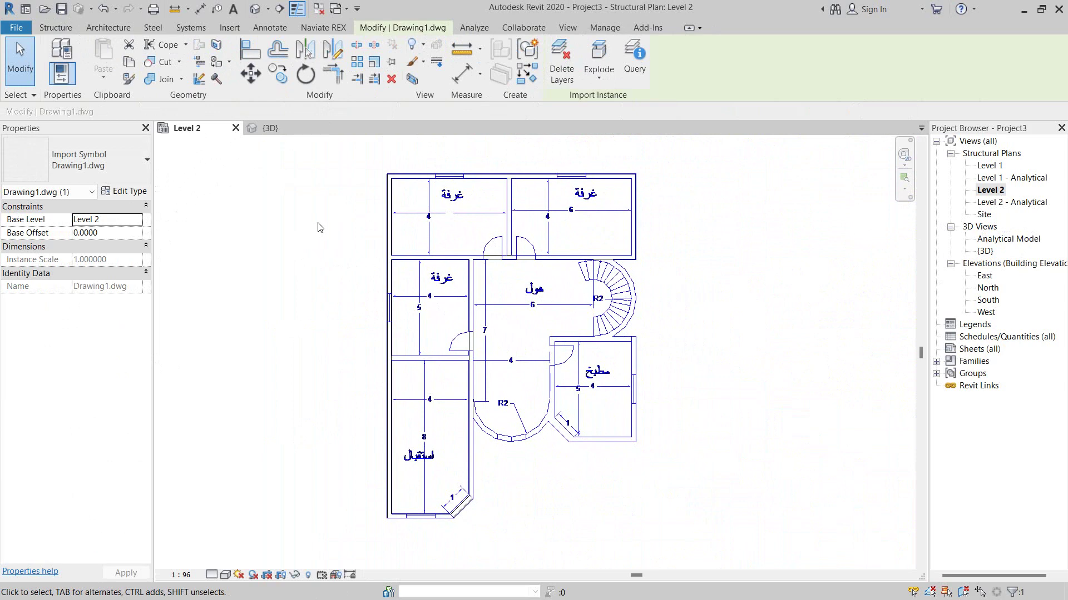
pyautogui.click(605, 82)
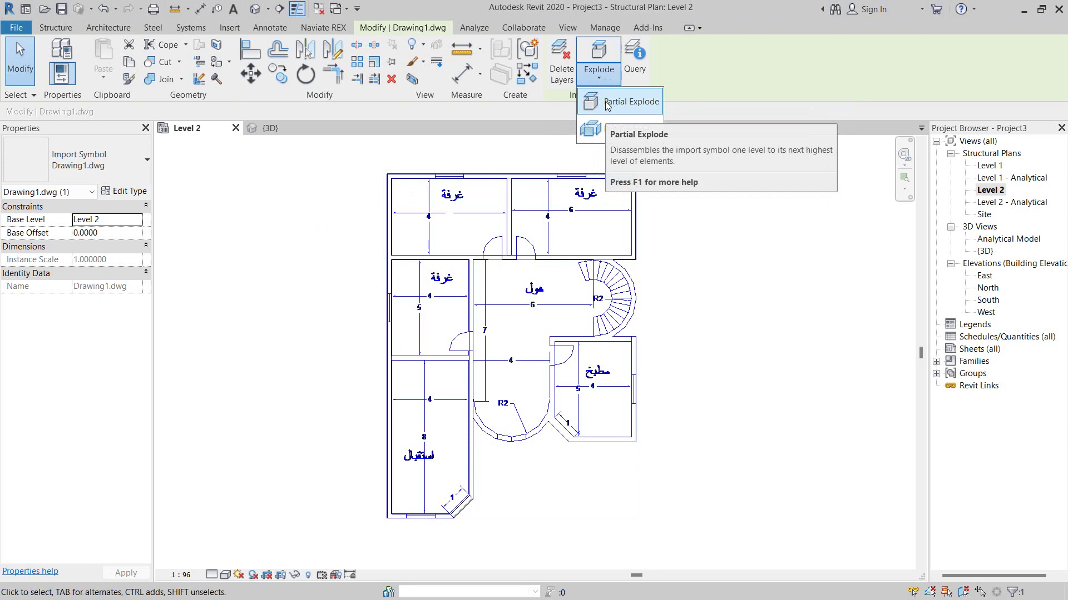
pyautogui.moveTo(624, 101)
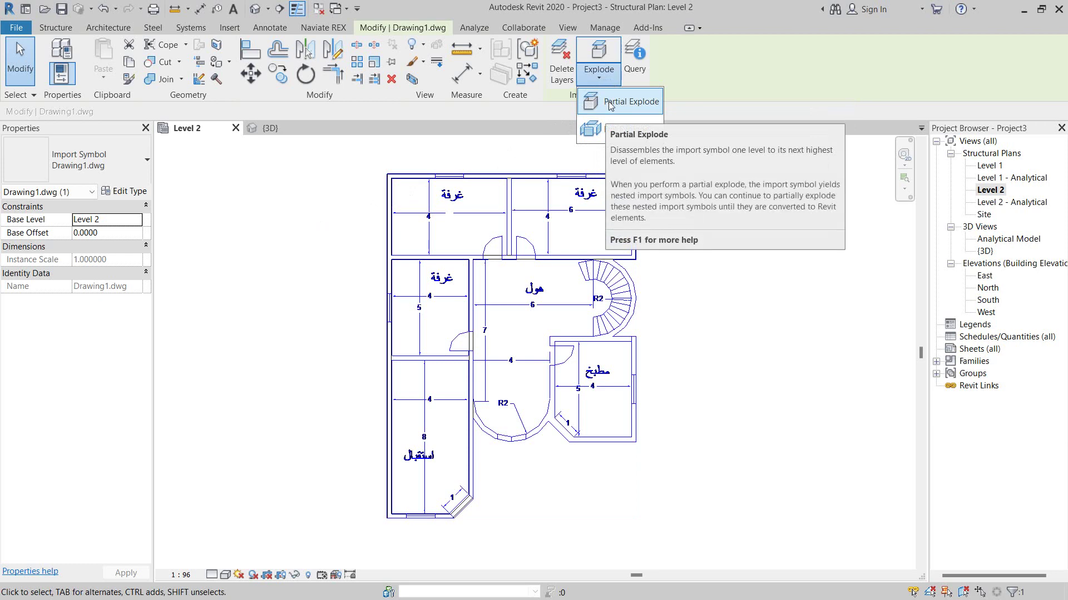
pyautogui.click(608, 102)
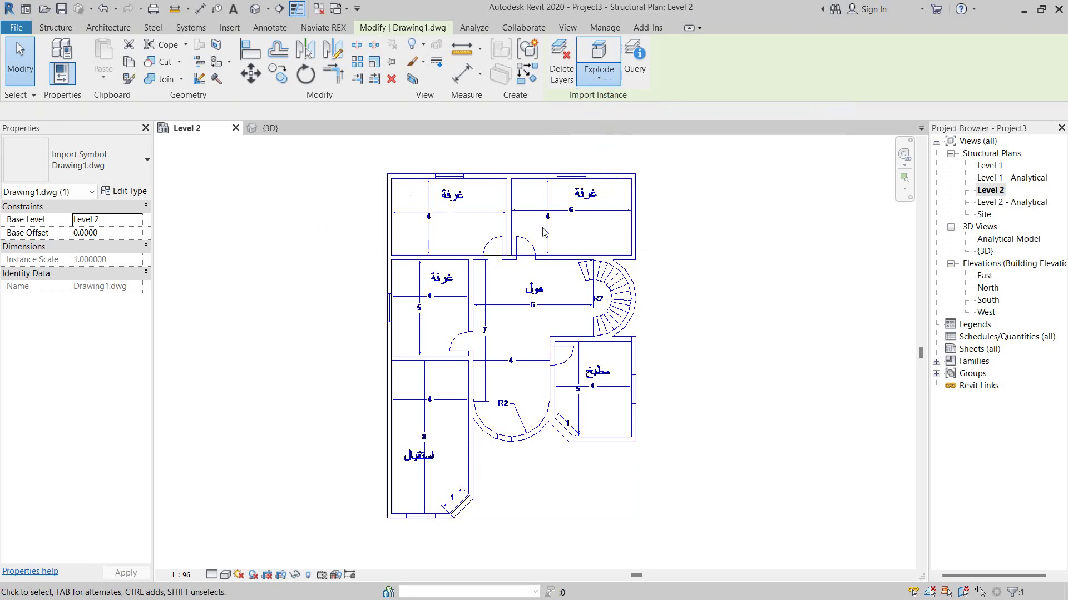
pyautogui.scroll(2, 506, 200)
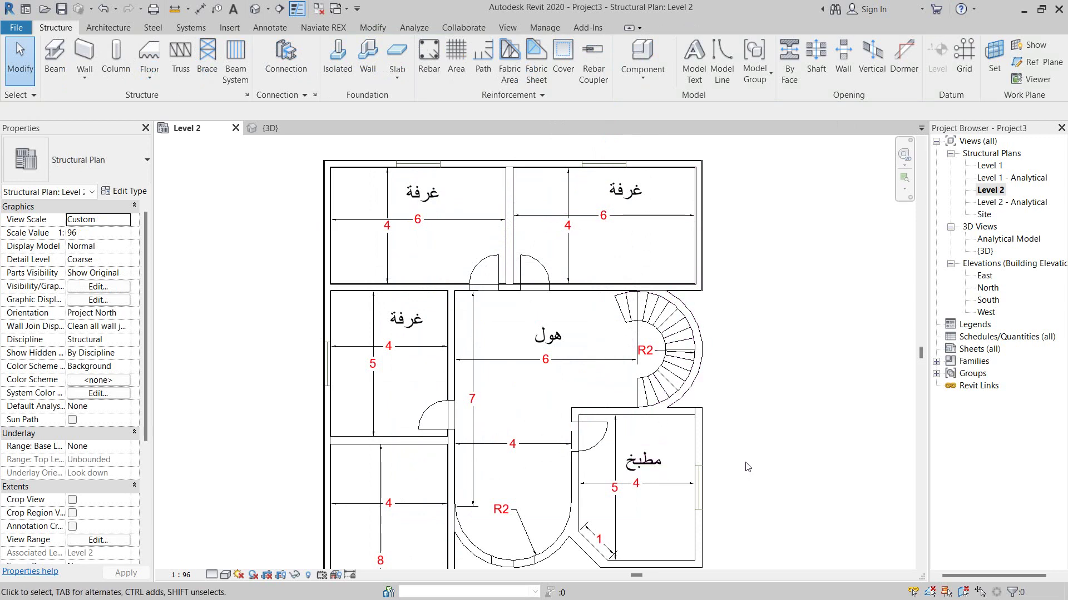
# Step: Filter a window selection of the plan to Lines and Text Notes and delete them
pyautogui.moveTo(747, 467); pyautogui.dragTo(681, 348, button='middle')
pyautogui.scroll(-3, 670, 356)
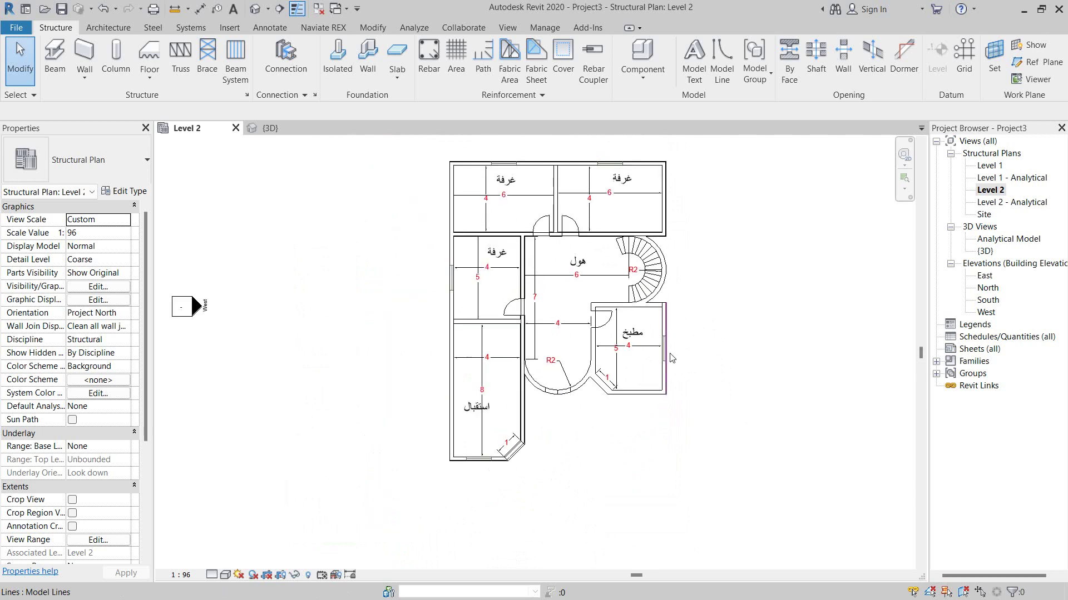
pyautogui.scroll(1, 786, 317)
pyautogui.scroll(1, 786, 317)
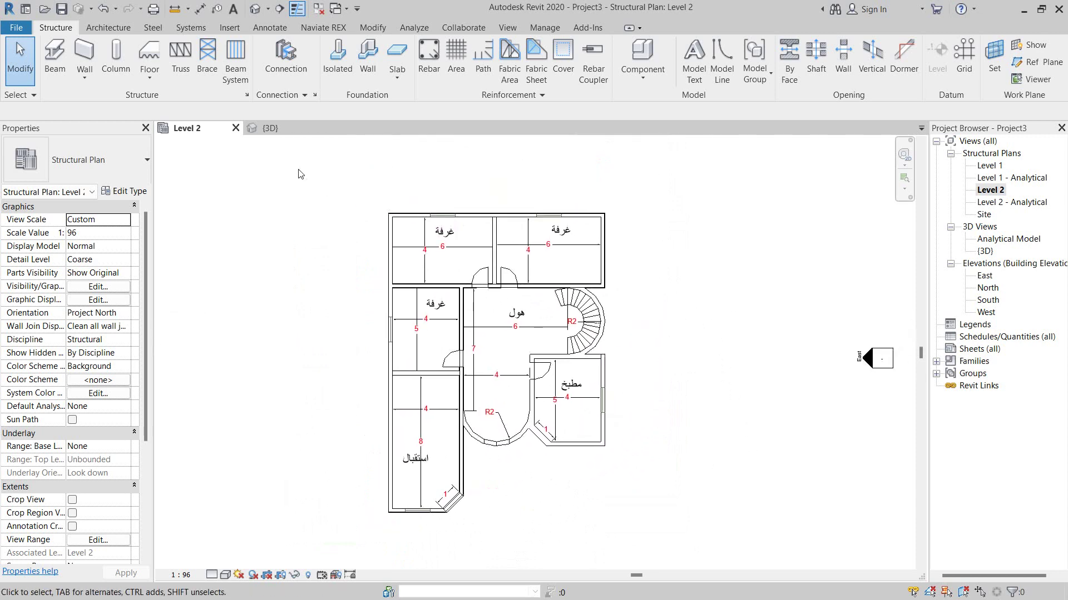
pyautogui.moveTo(299, 174); pyautogui.dragTo(694, 539)
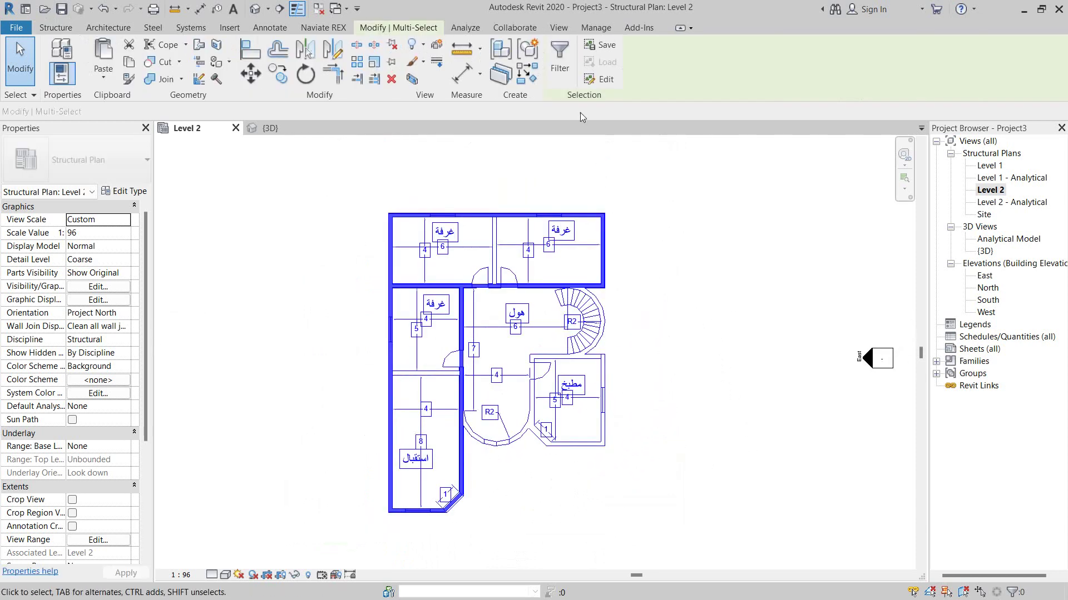
pyautogui.click(559, 58)
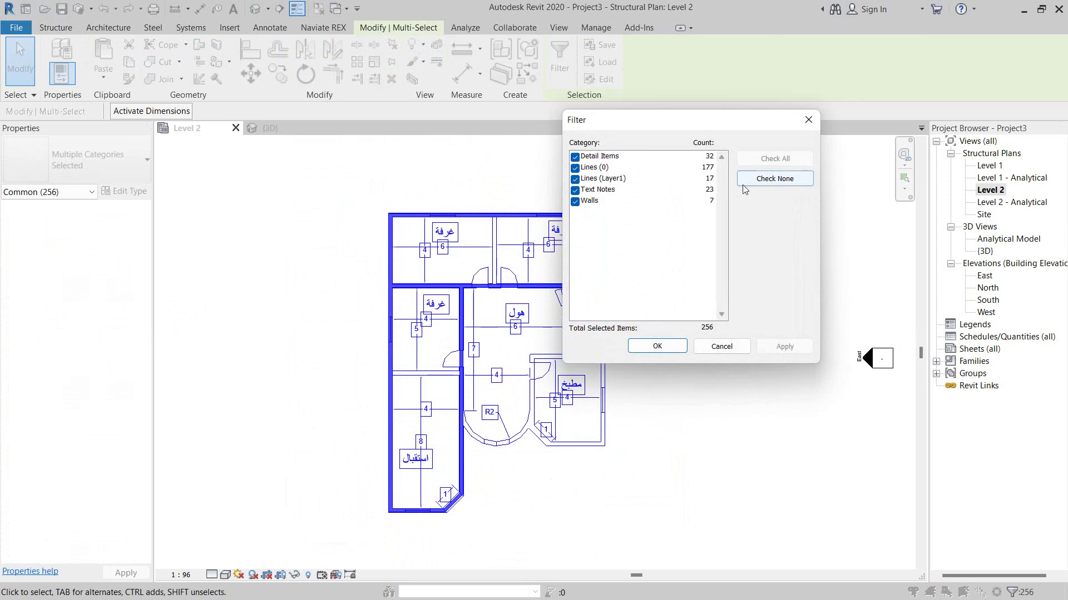
pyautogui.click(753, 183)
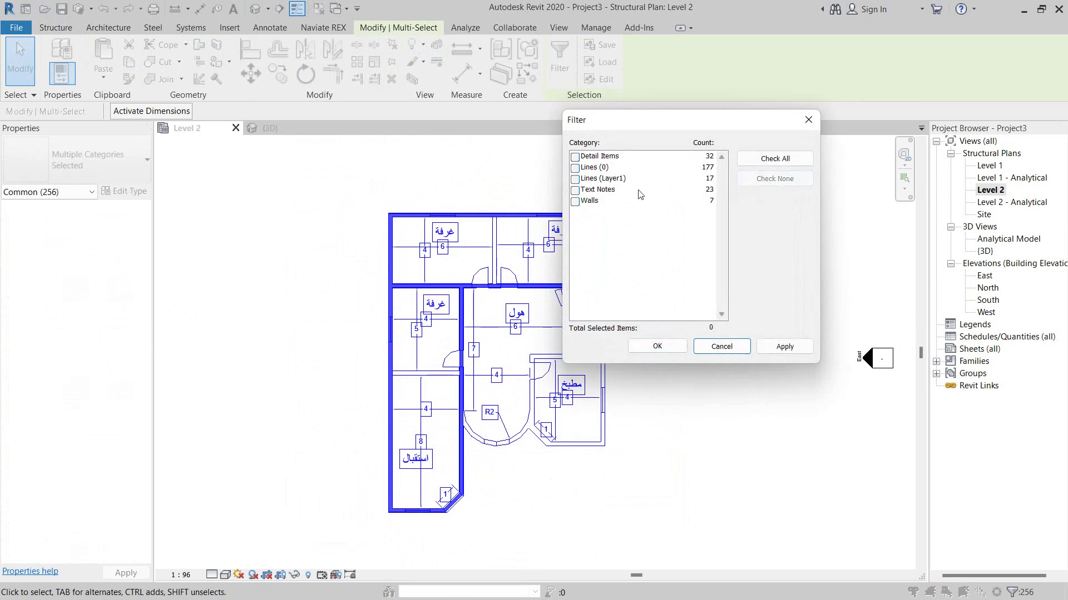
pyautogui.click(586, 190)
pyautogui.click(581, 168)
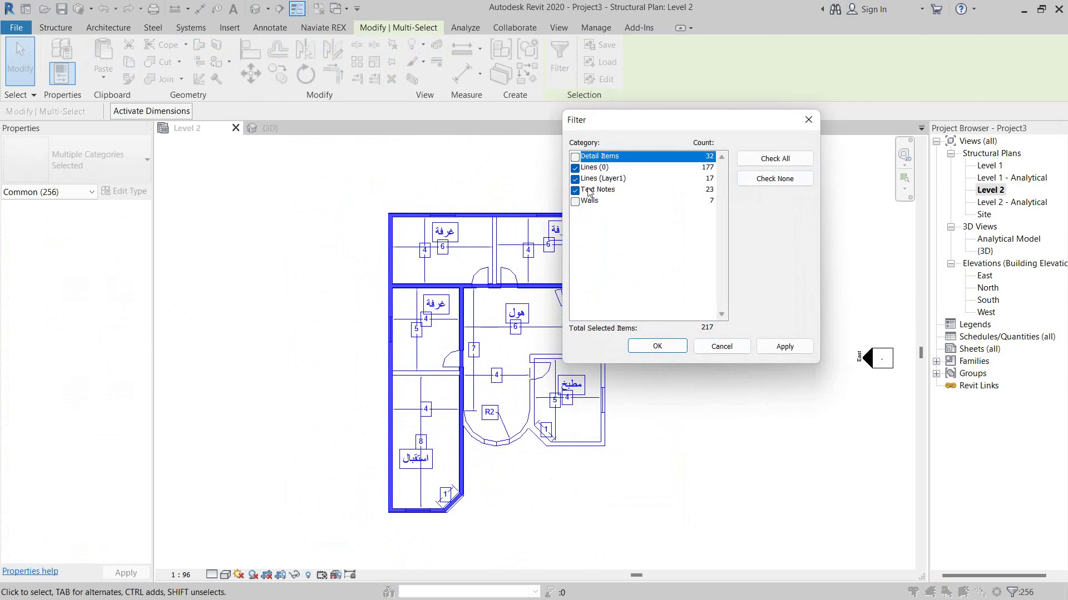
pyautogui.click(657, 346)
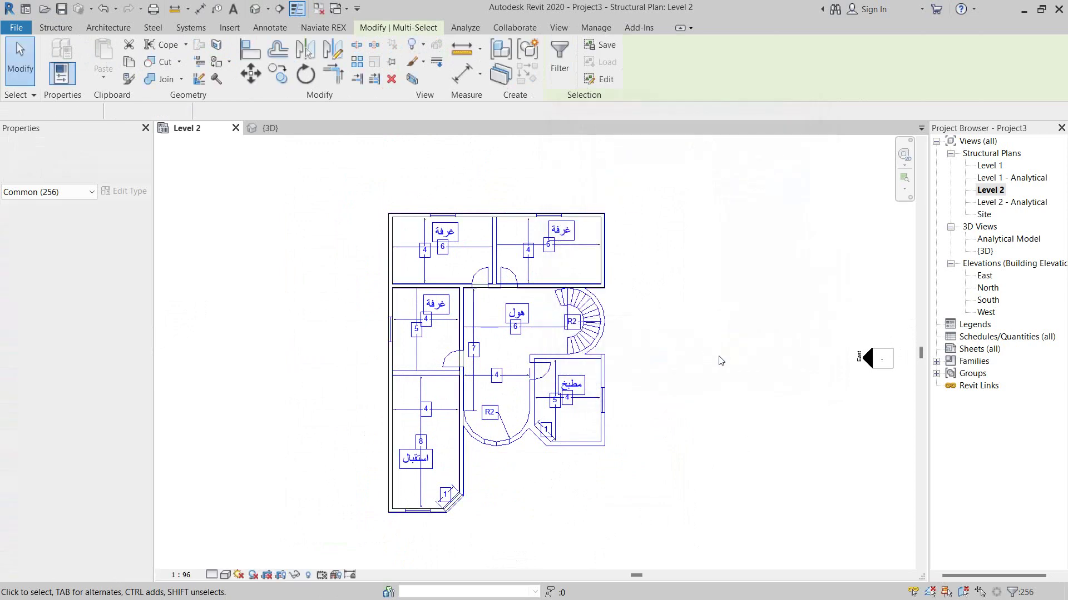
pyautogui.press('Delete')
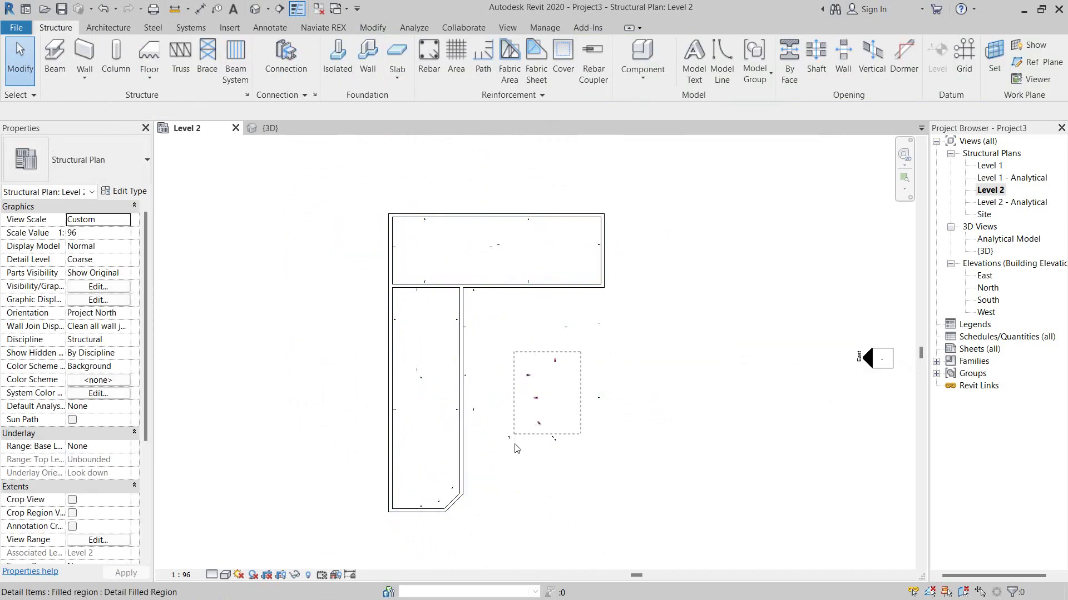
# Step: Check the leftover filled regions, then view the L-shaped walls in the {3D} view
pyautogui.moveTo(596, 355); pyautogui.dragTo(512, 451)
pyautogui.press('Escape')
pyautogui.click(397, 251)
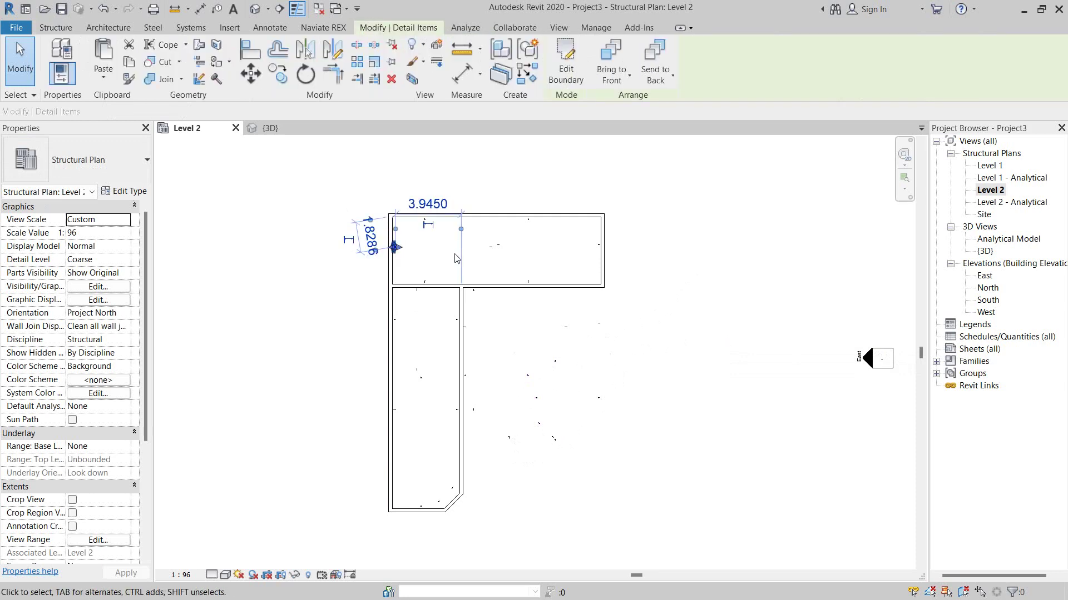
pyautogui.press('Escape')
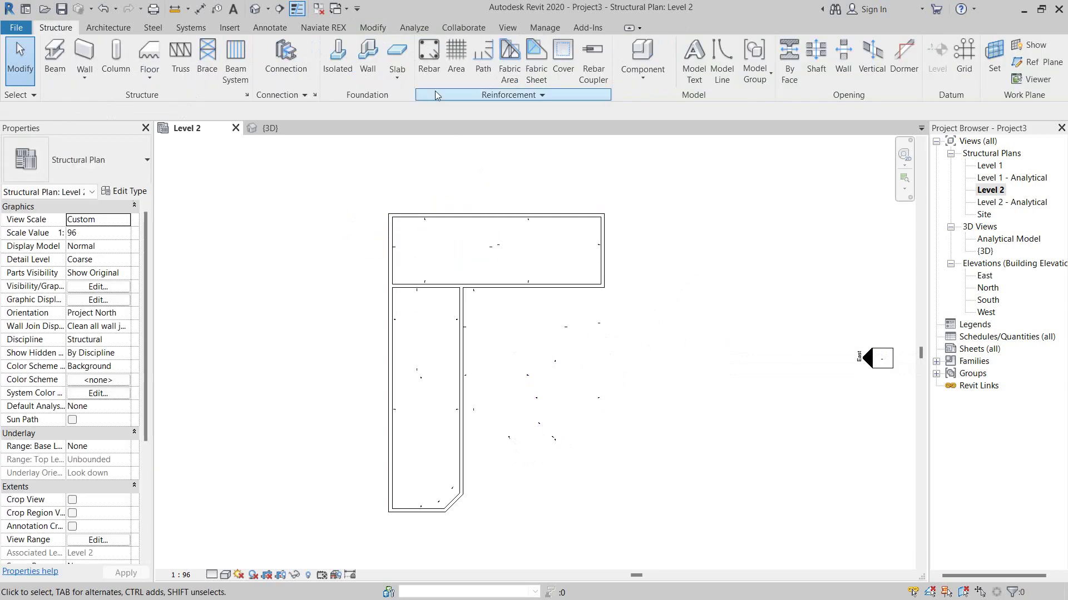
pyautogui.click(257, 10)
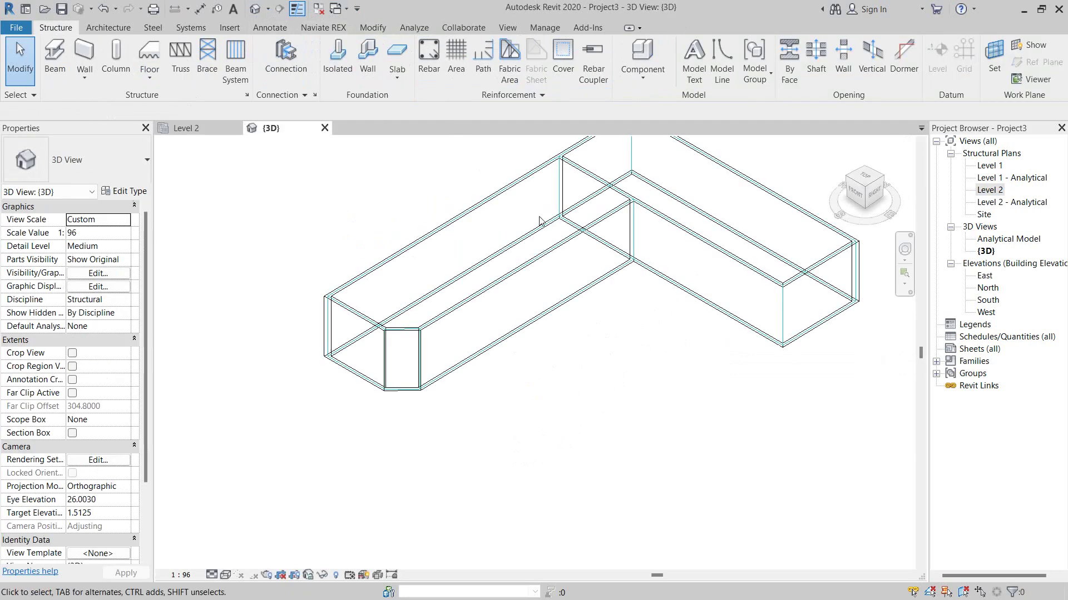